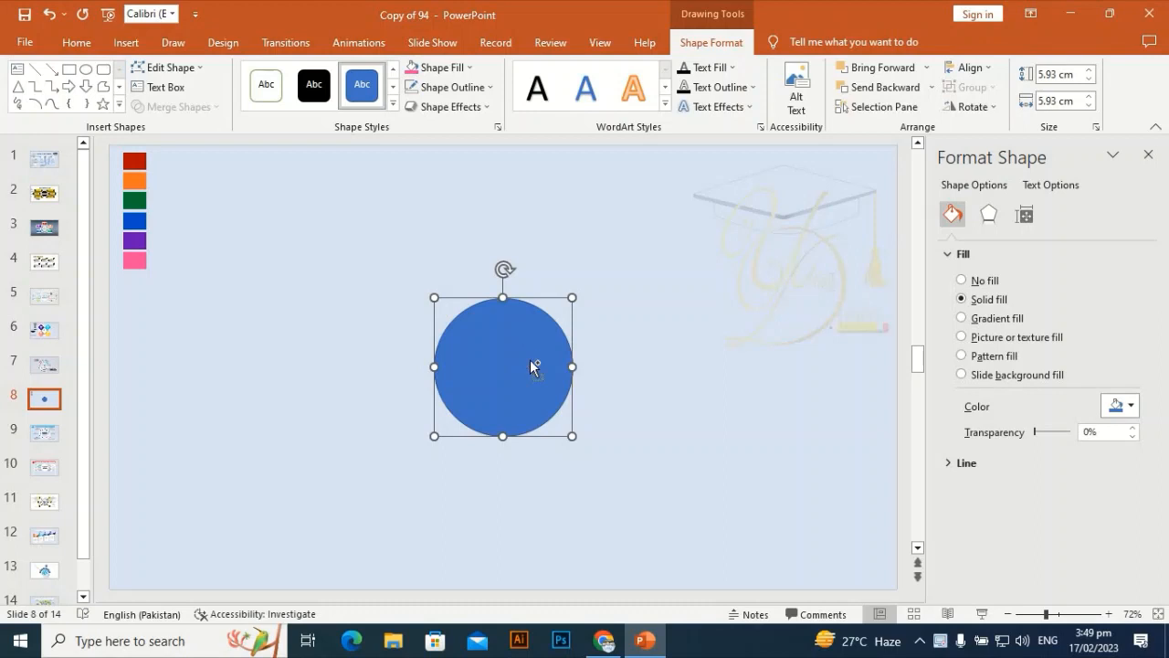
Duplicate the blue circle, enlarging the copy to about 6.64 cm across and aligning it to the slide's centre and middle.
key(ctrl+d)
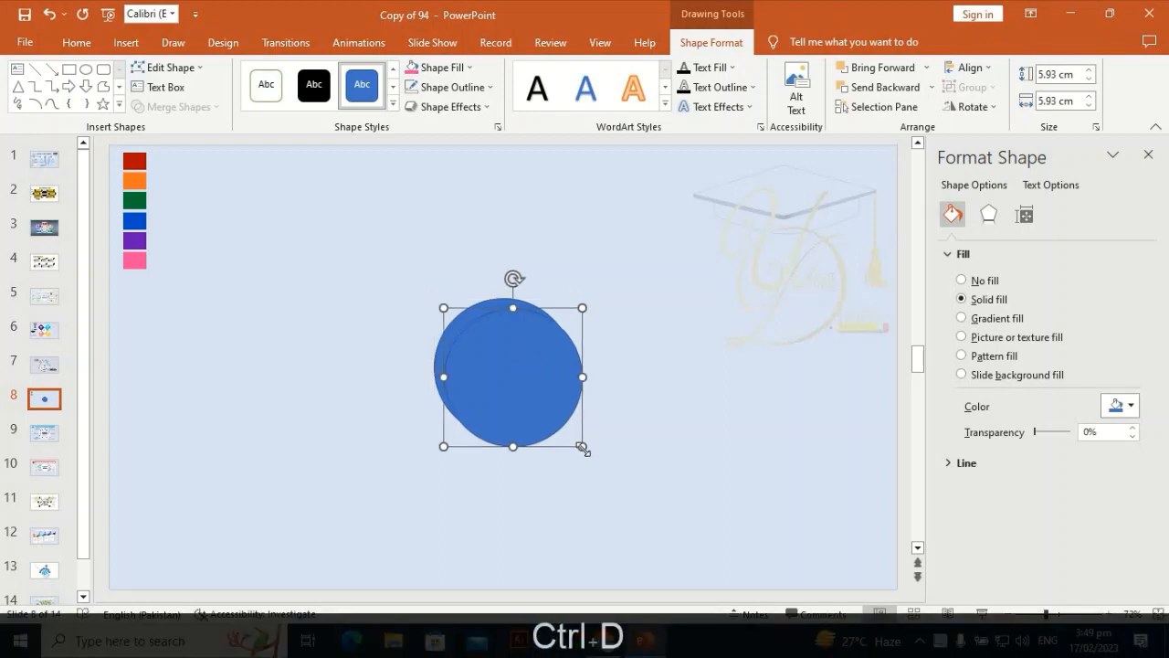
drag(582, 447, 597, 462)
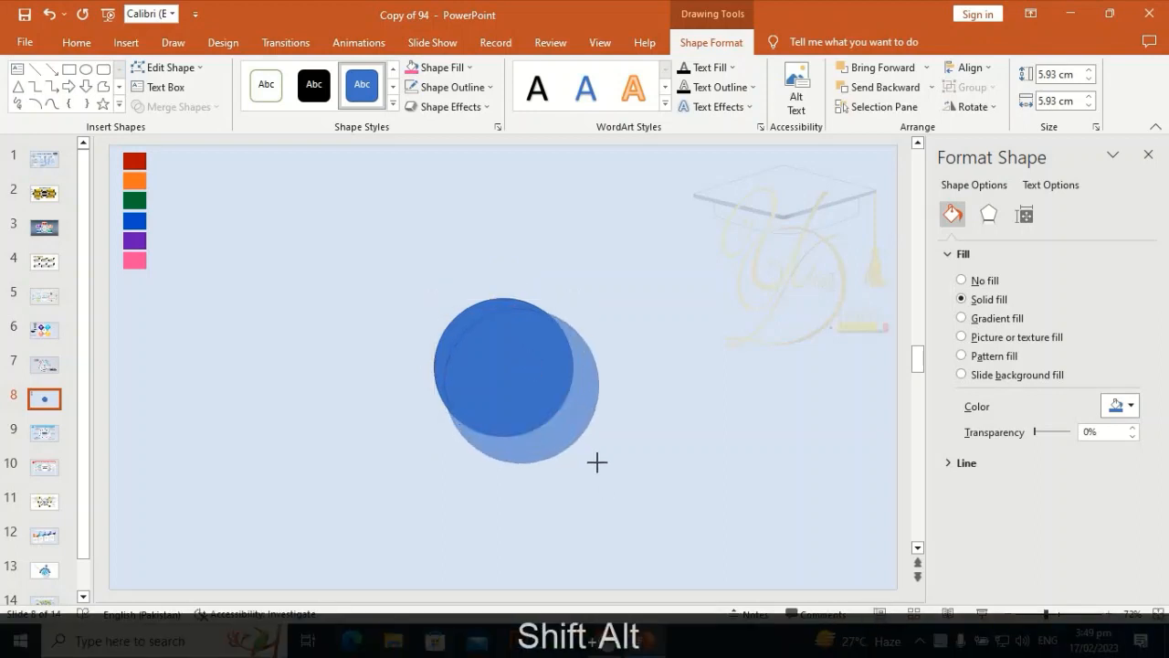
click(969, 68)
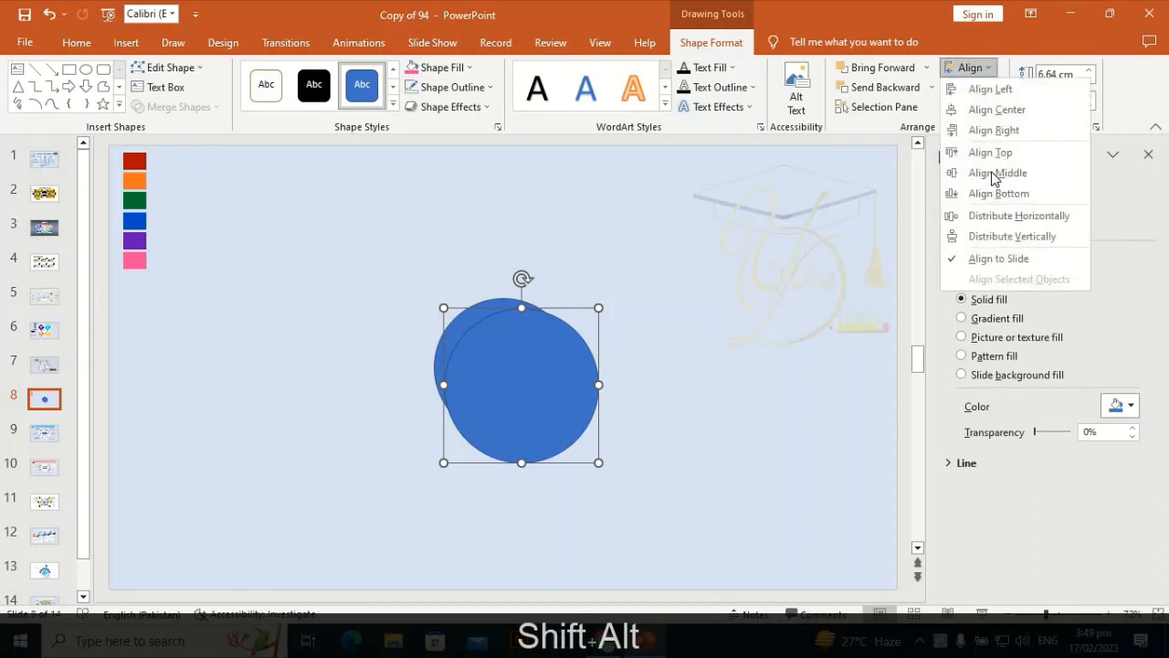
click(995, 110)
click(970, 68)
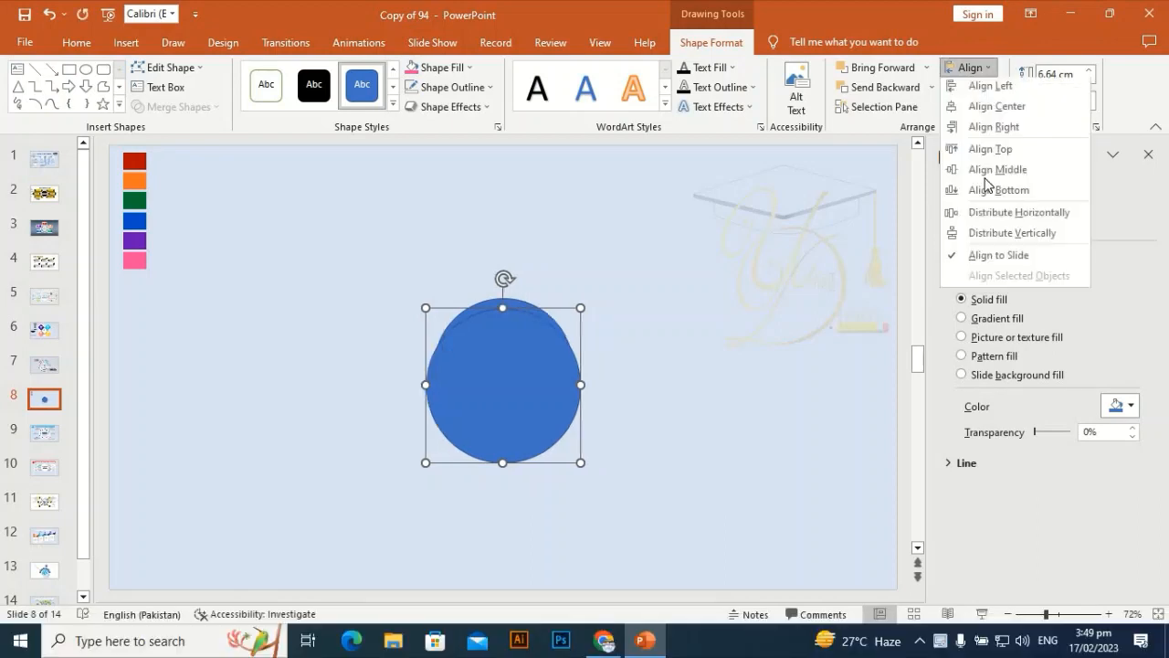
click(996, 172)
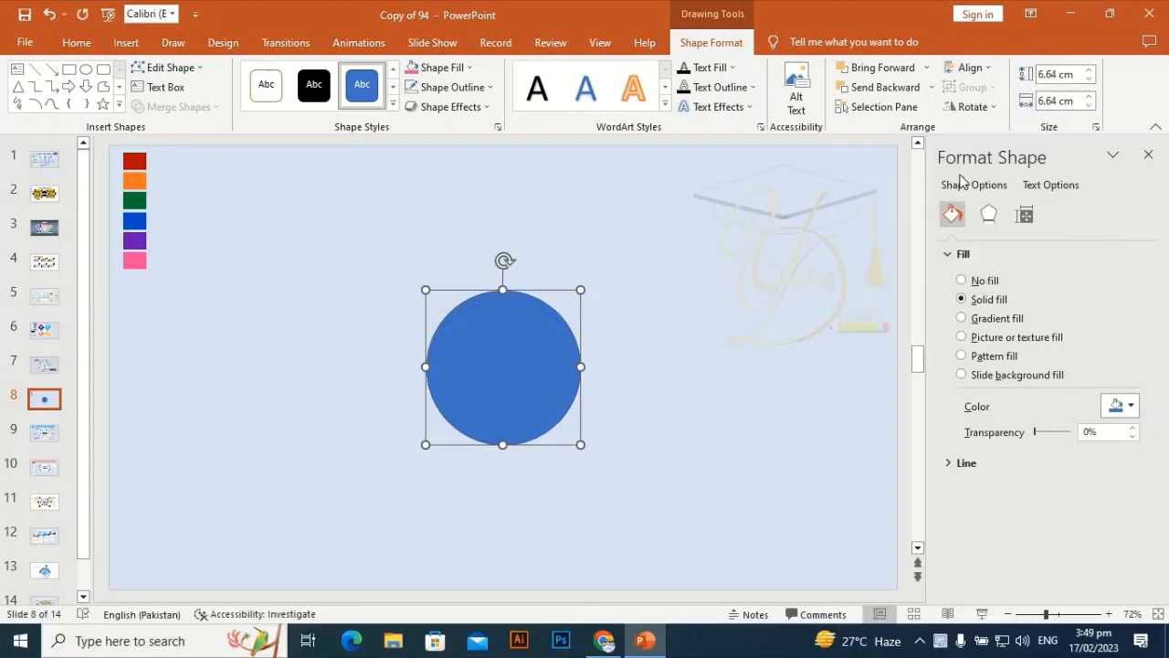
Remove the larger circle's fill and give it a black dashed outline.
click(439, 68)
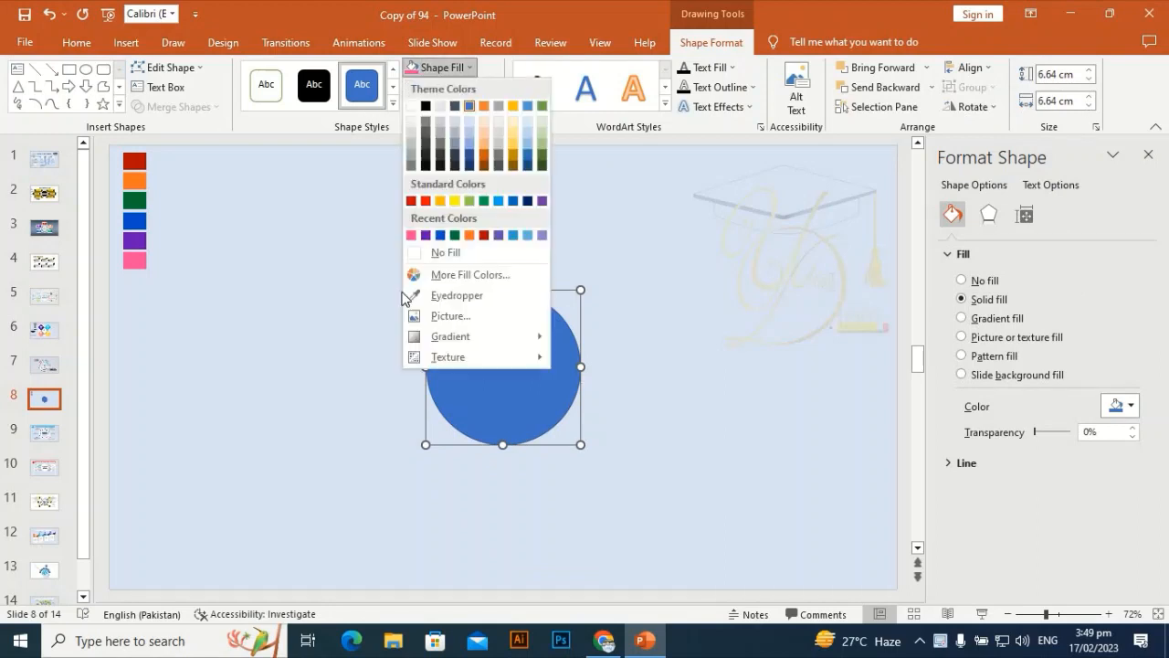
click(429, 253)
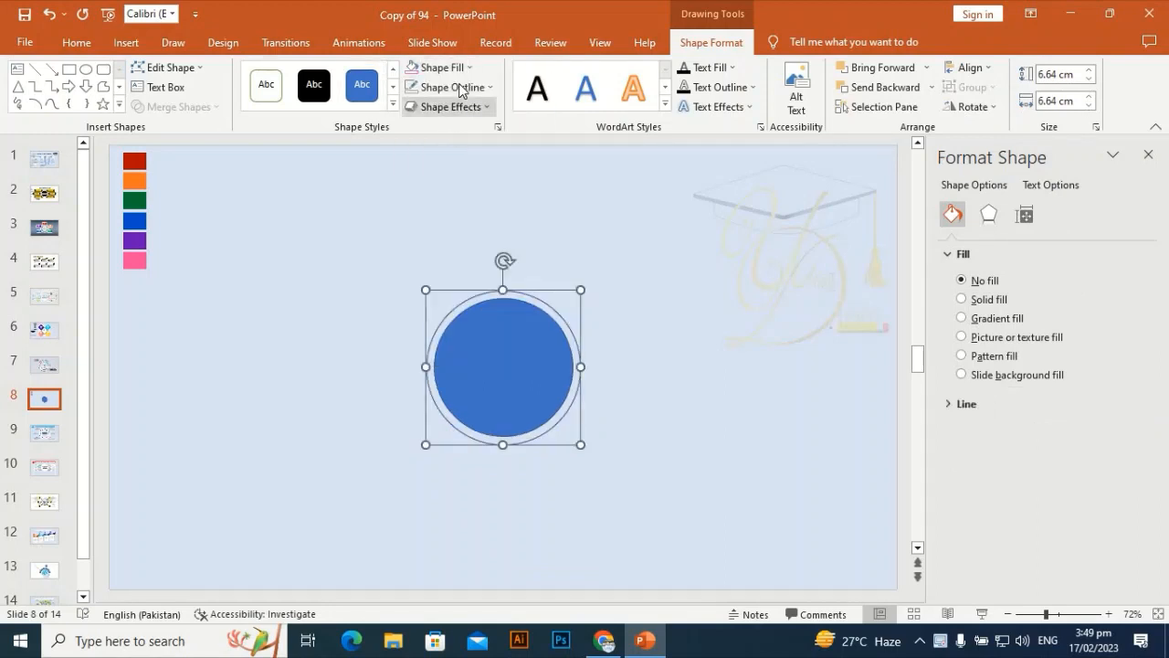
click(457, 87)
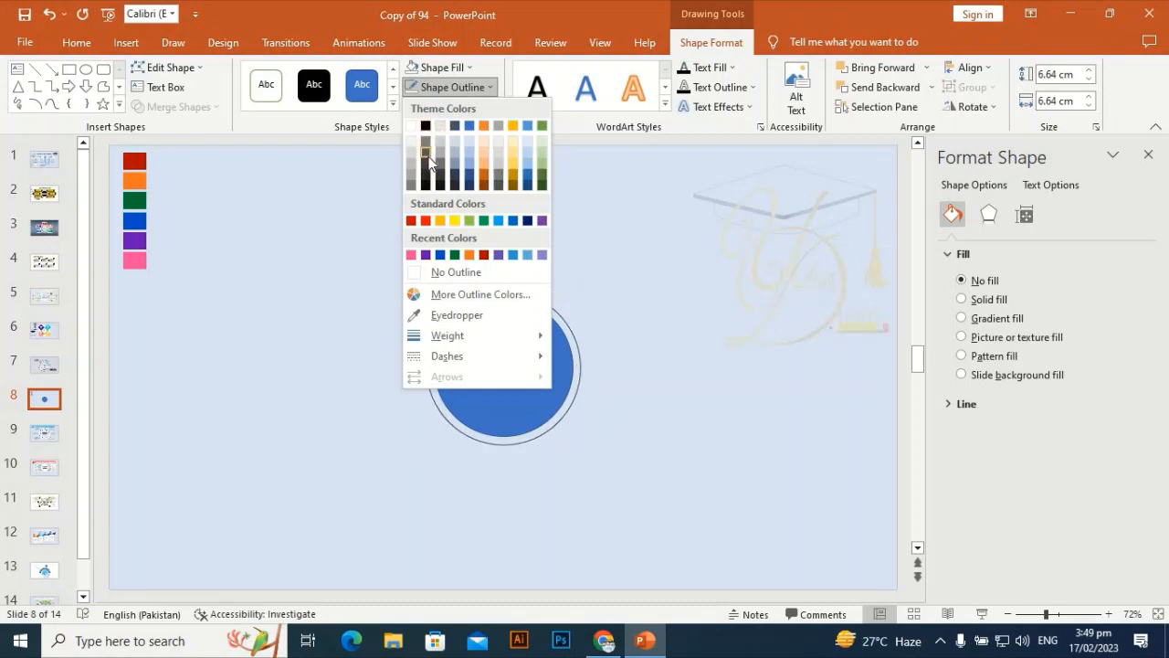
click(425, 126)
click(490, 87)
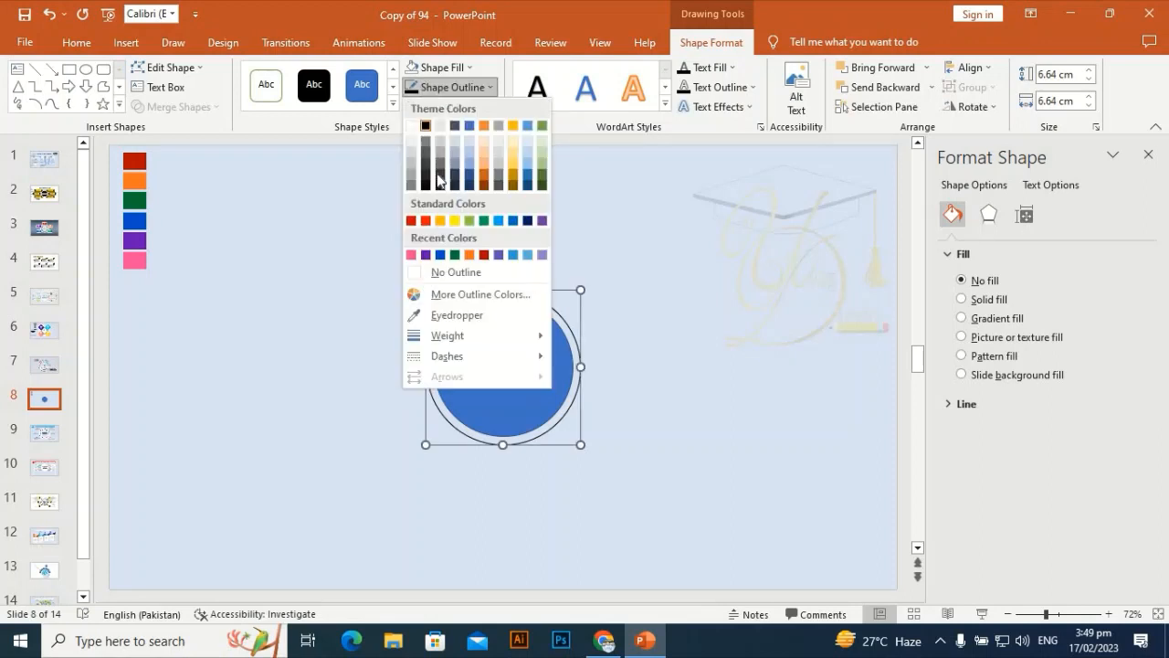
mouse_move(456, 355)
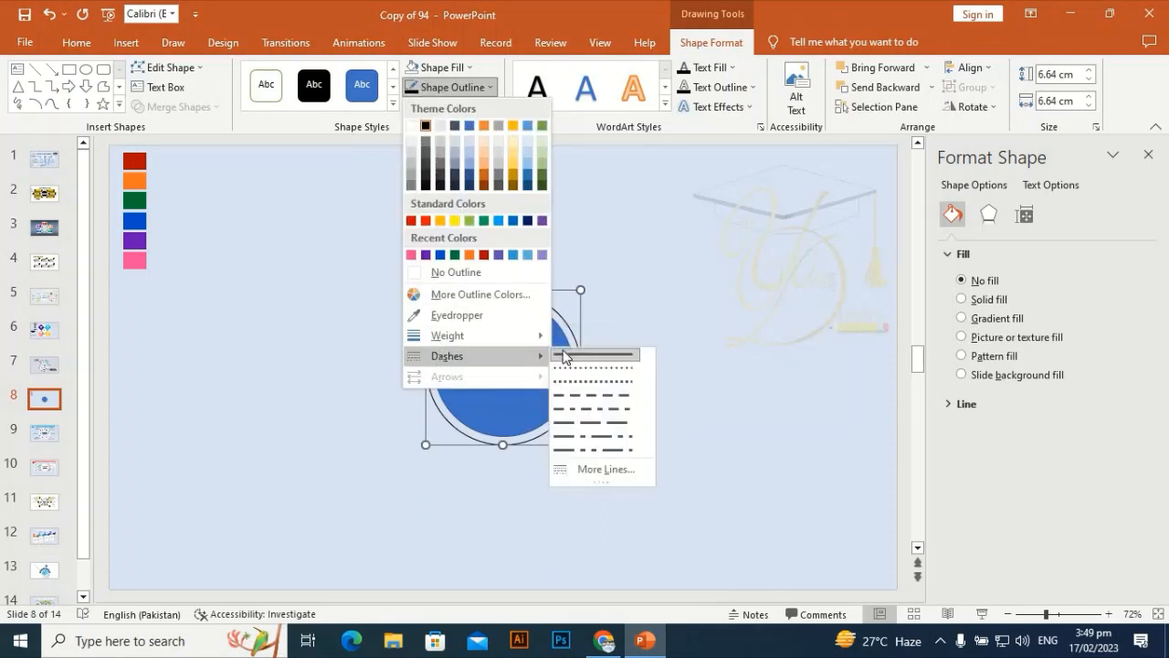
click(602, 400)
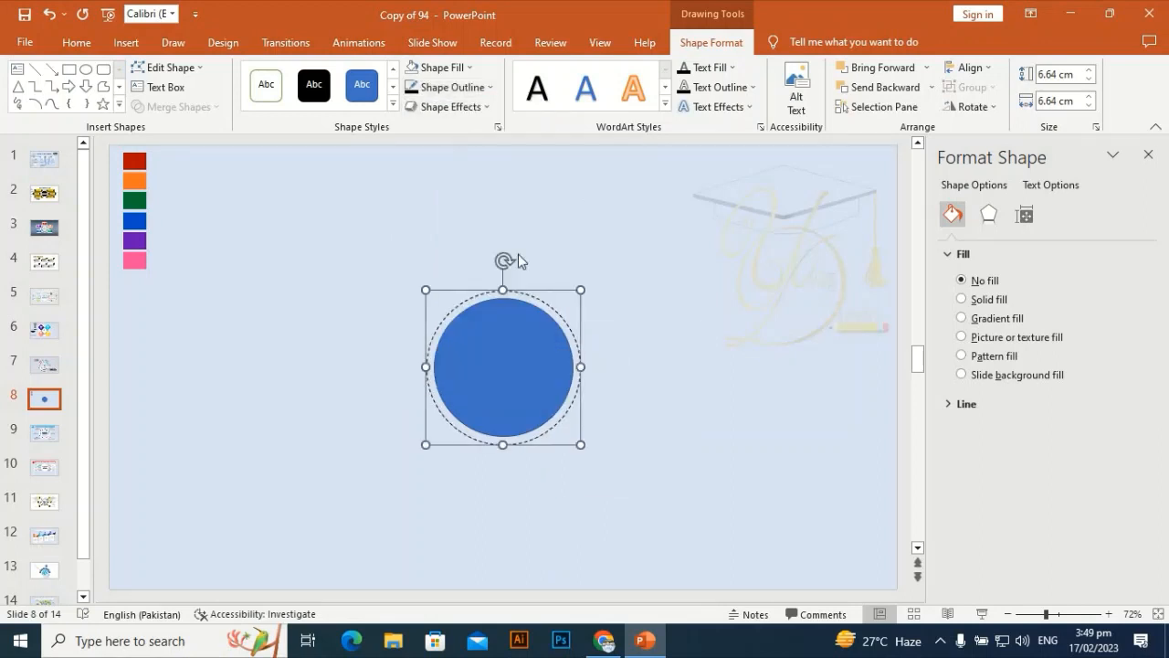
Remove the inner circle's outline and fill it with the standard dark blue.
click(513, 387)
click(452, 86)
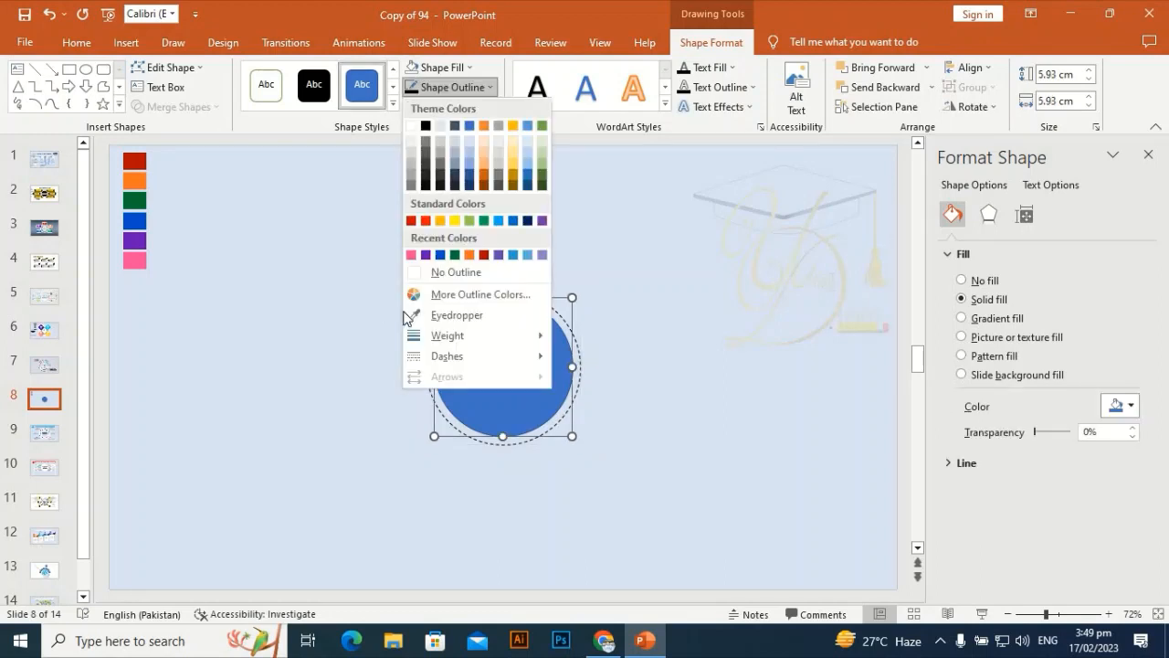
click(426, 276)
click(438, 67)
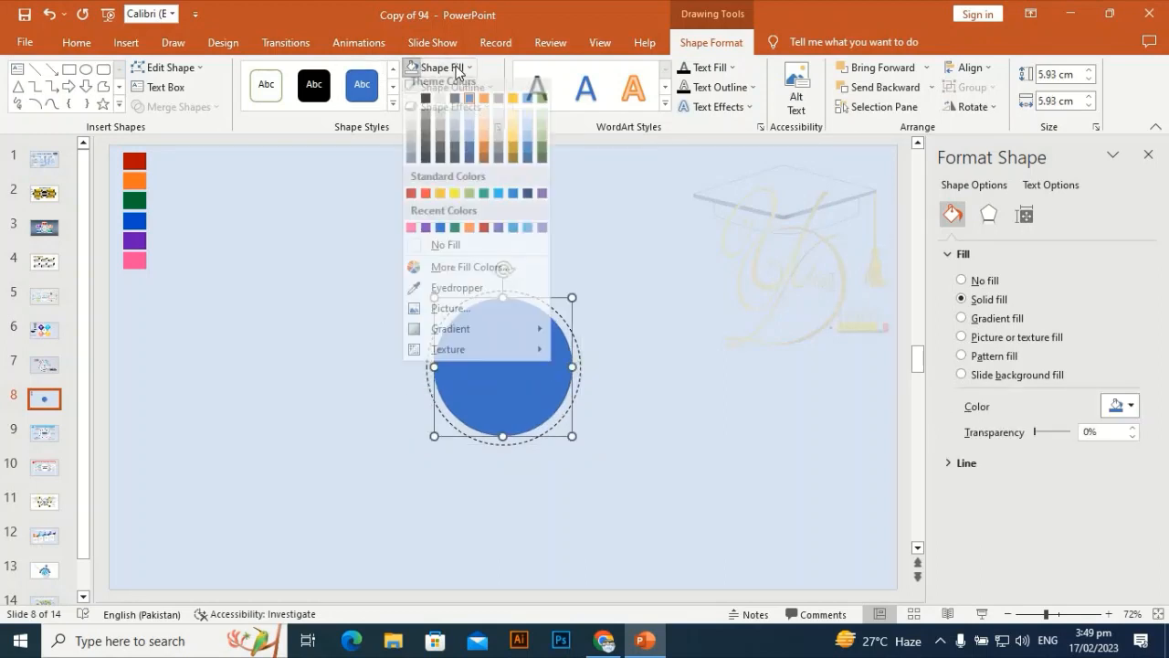
click(529, 199)
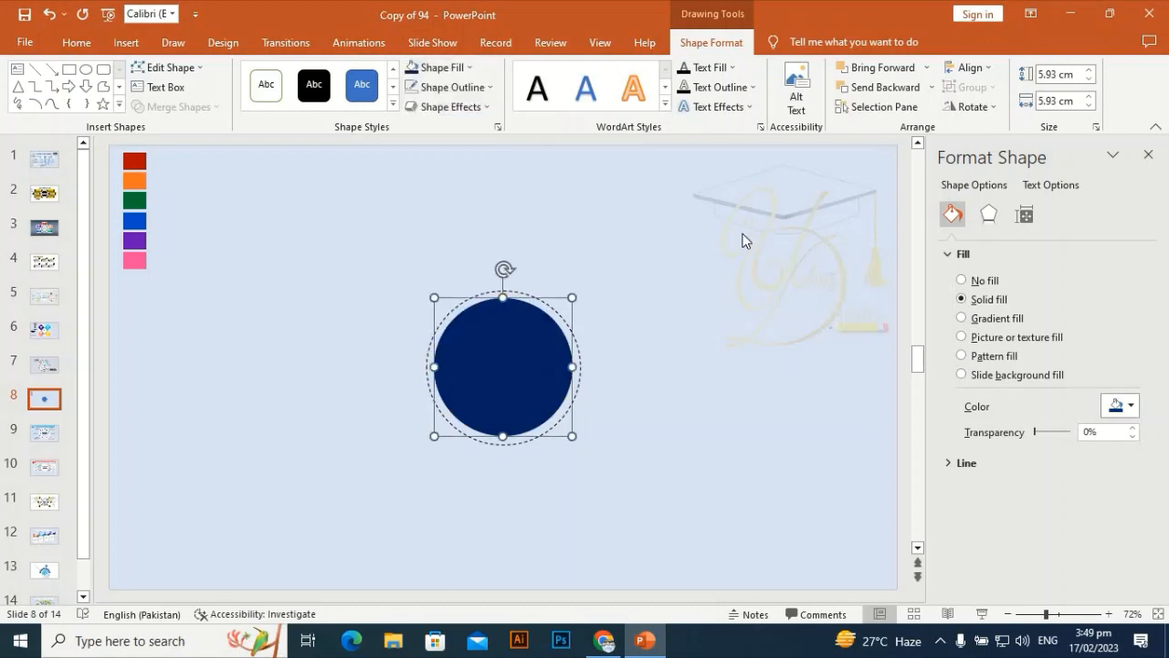
Give the dark blue circle an outer bottom-offset shadow with 70% transparency, 102% size and increased blur.
click(986, 215)
click(1000, 254)
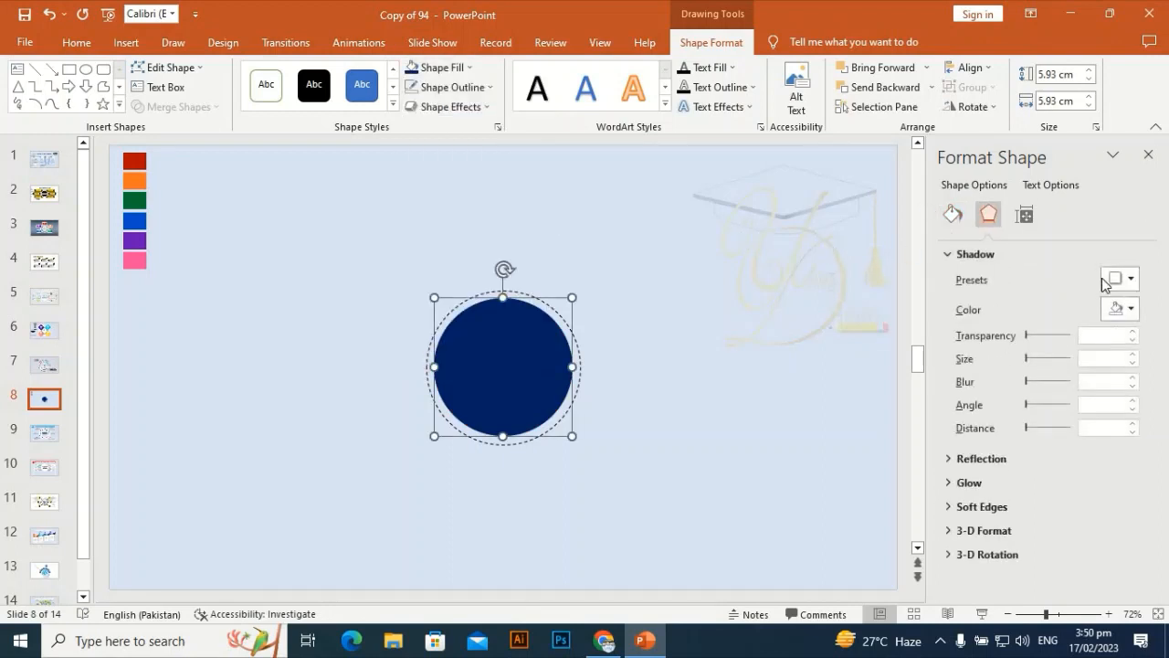
click(1121, 279)
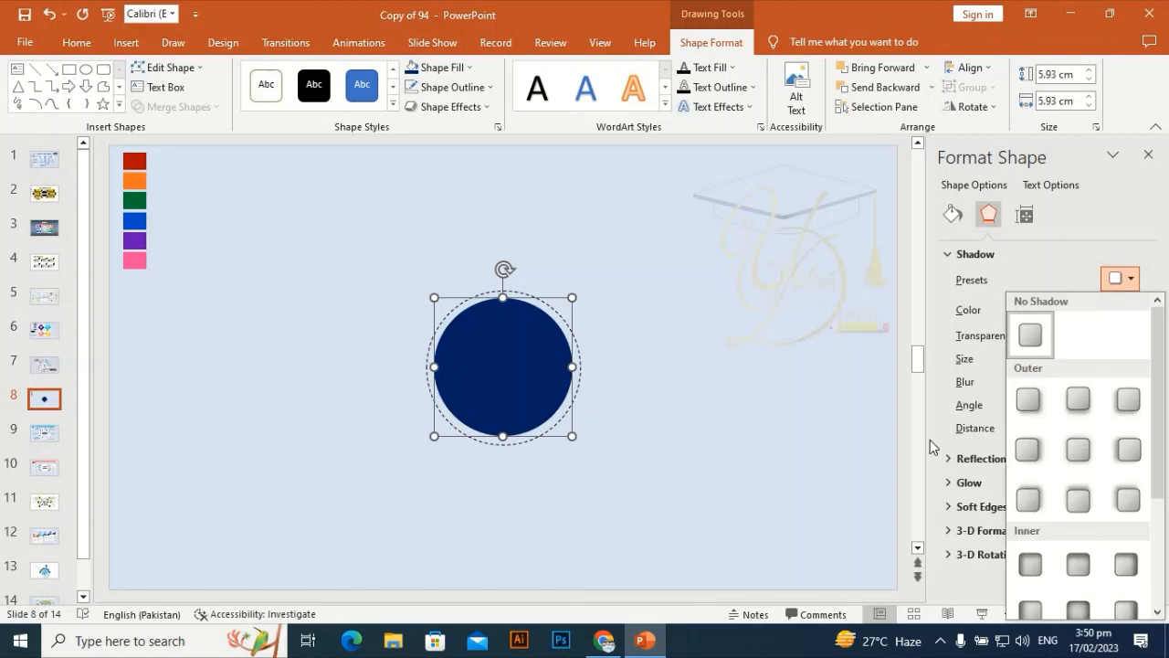
click(1077, 402)
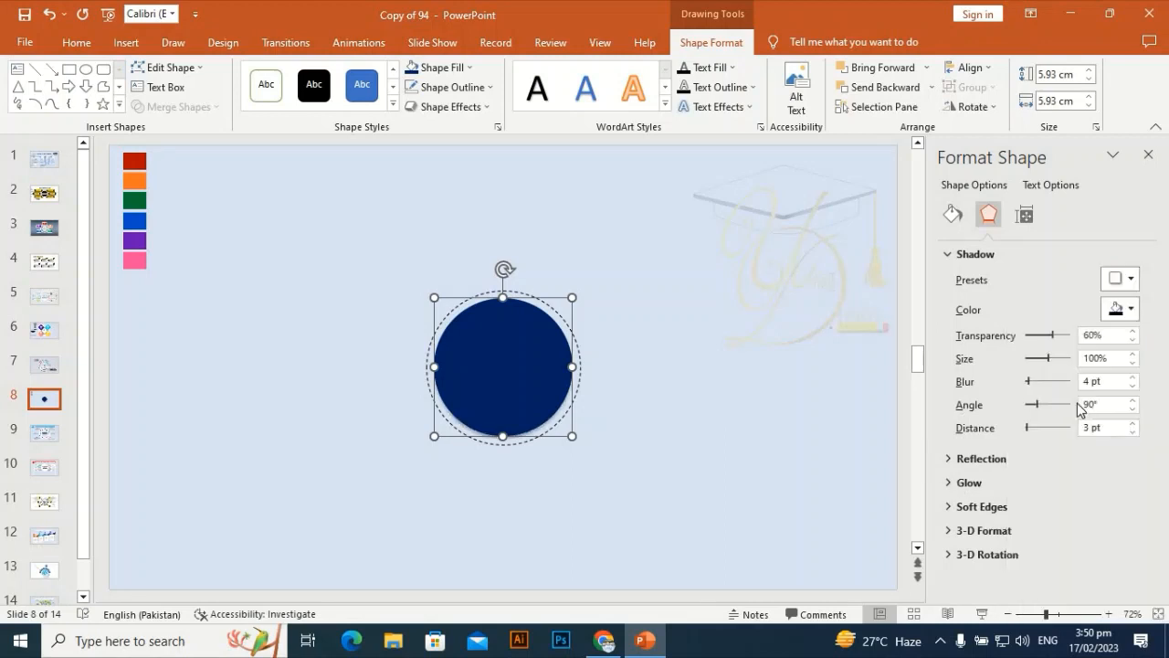
click(1135, 356)
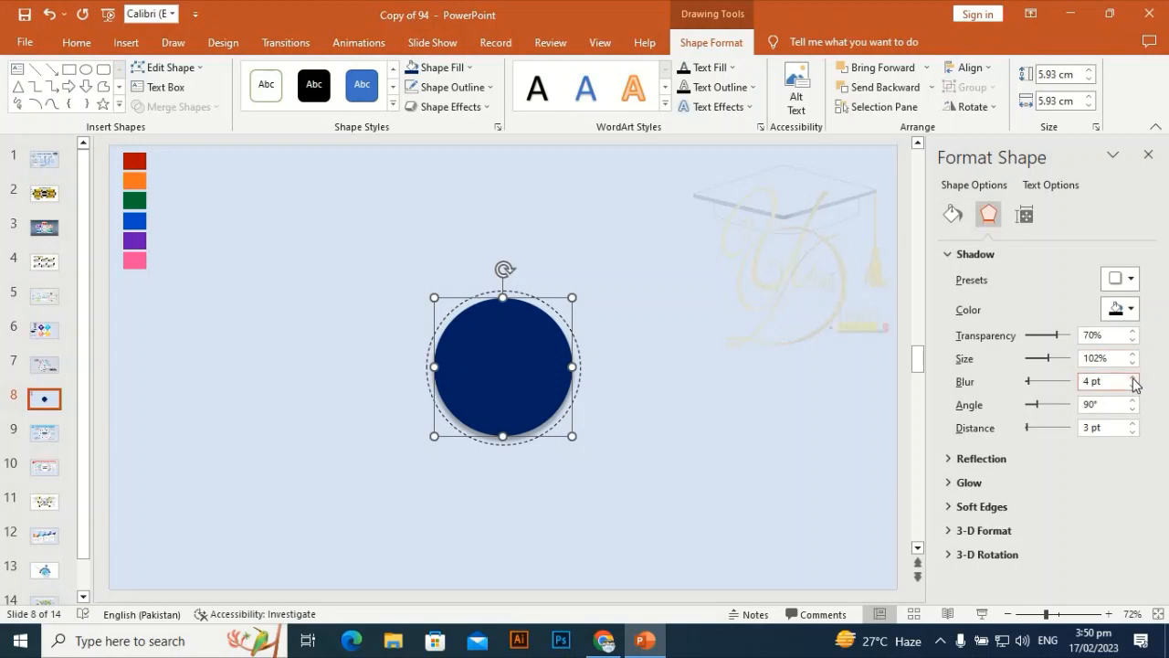
click(1133, 377)
click(1132, 377)
click(752, 304)
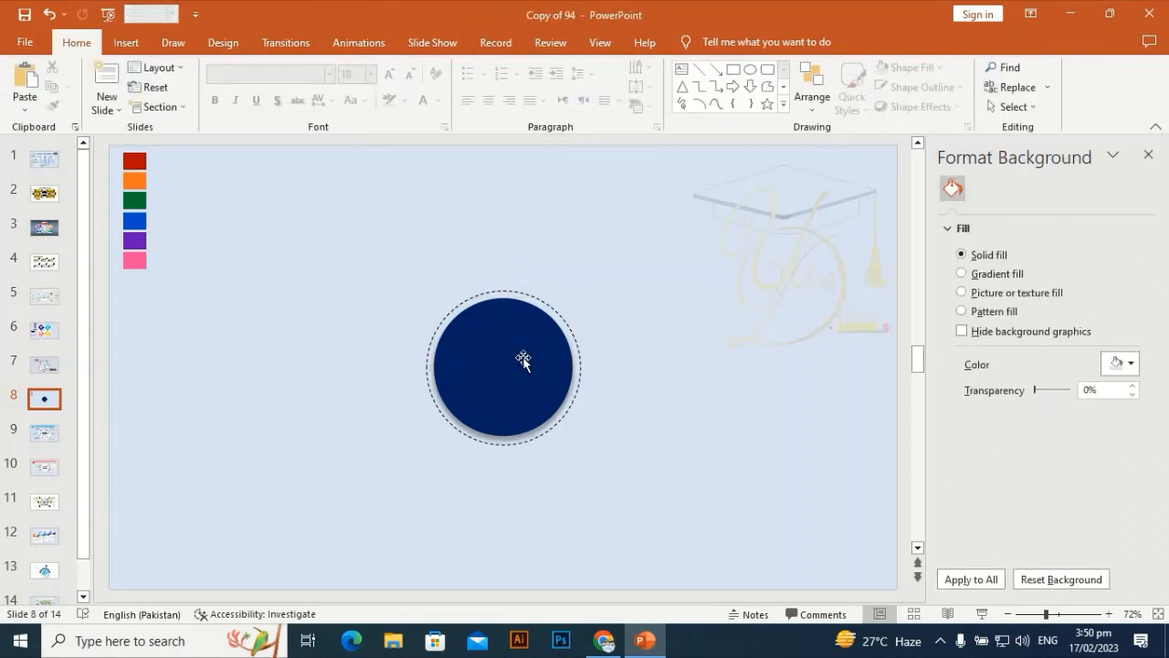
click(126, 42)
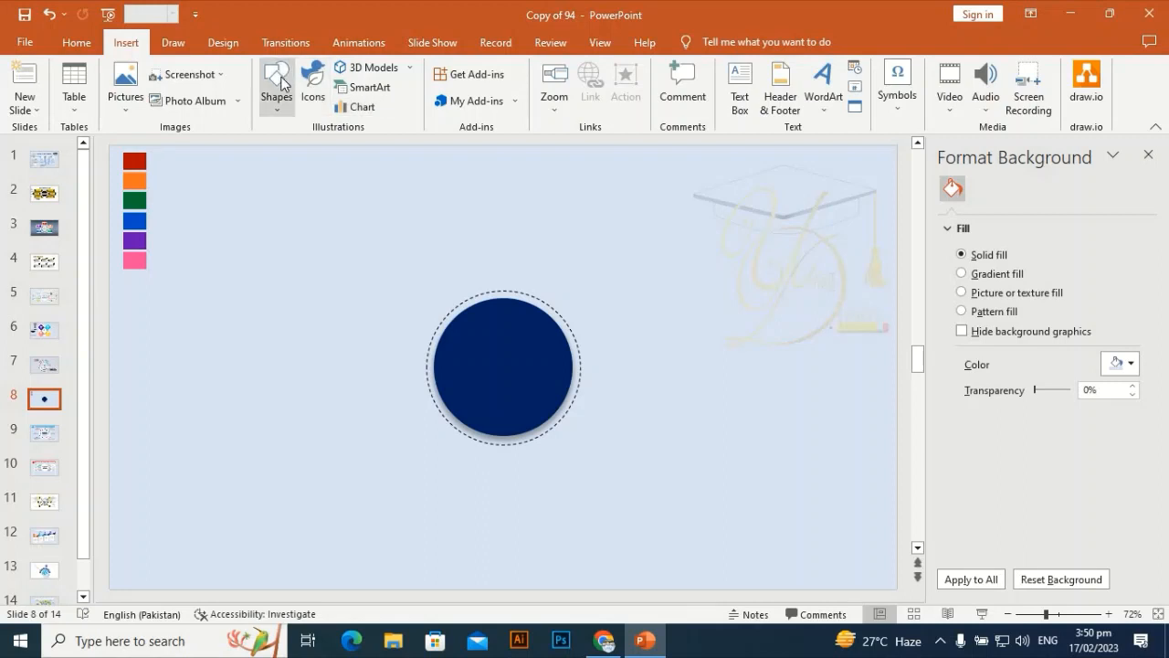
click(522, 369)
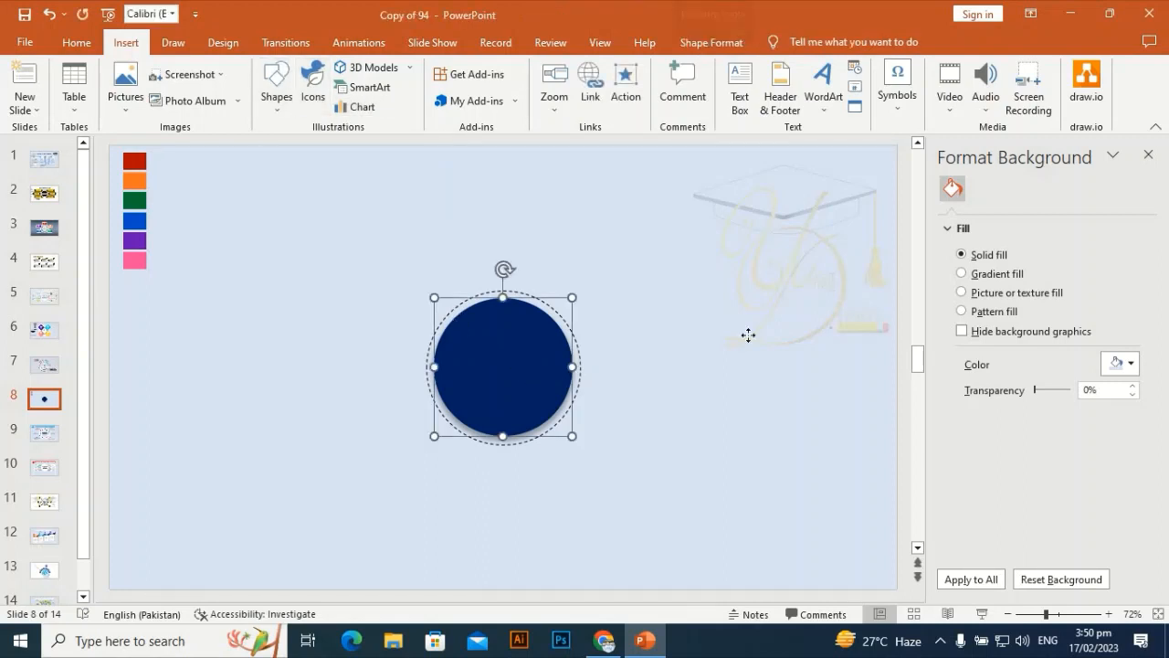
click(412, 250)
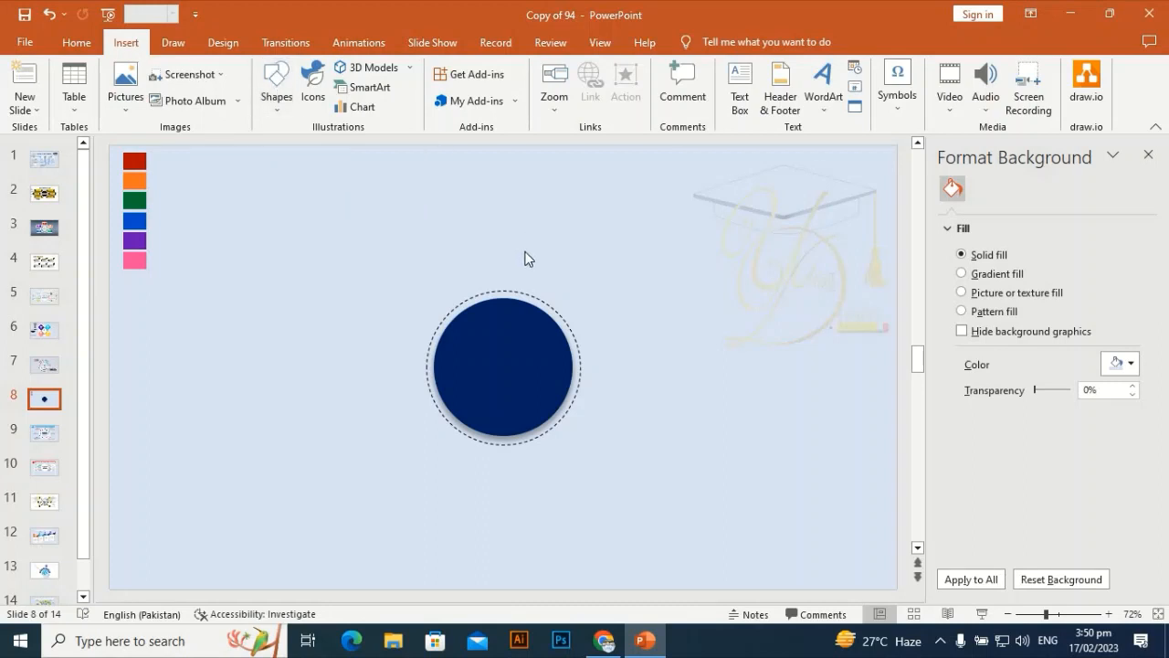
Duplicate the dashed ring and place the copy, reduced to about 4.57 cm across, left of the dark blue circle.
click(517, 290)
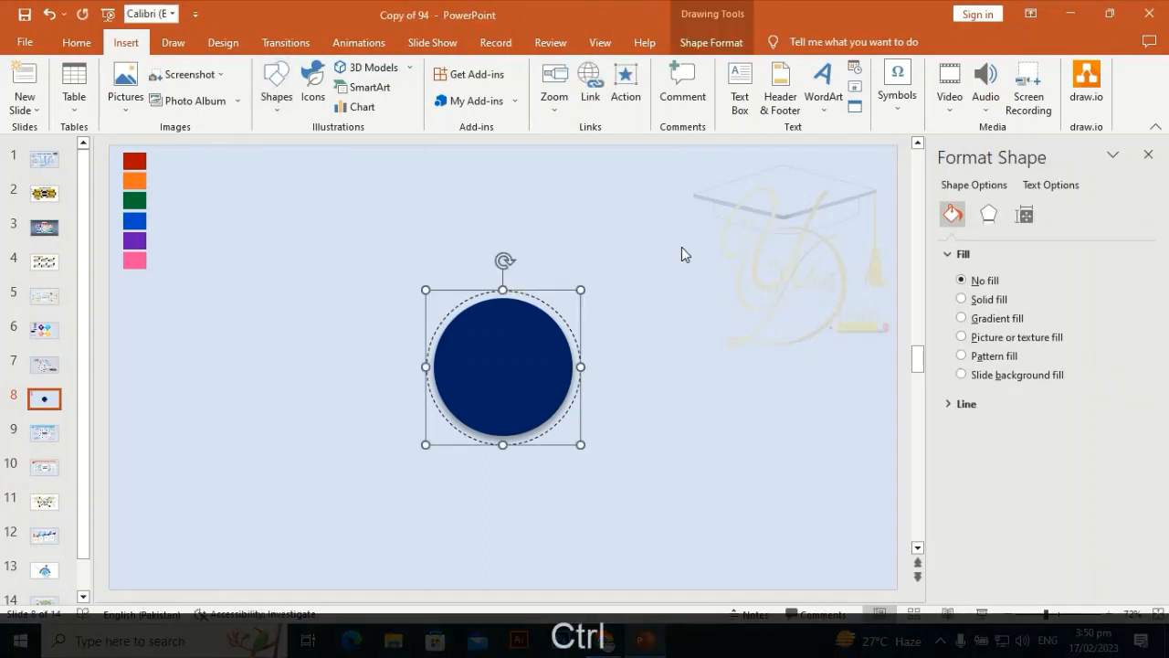
key(ctrl+g)
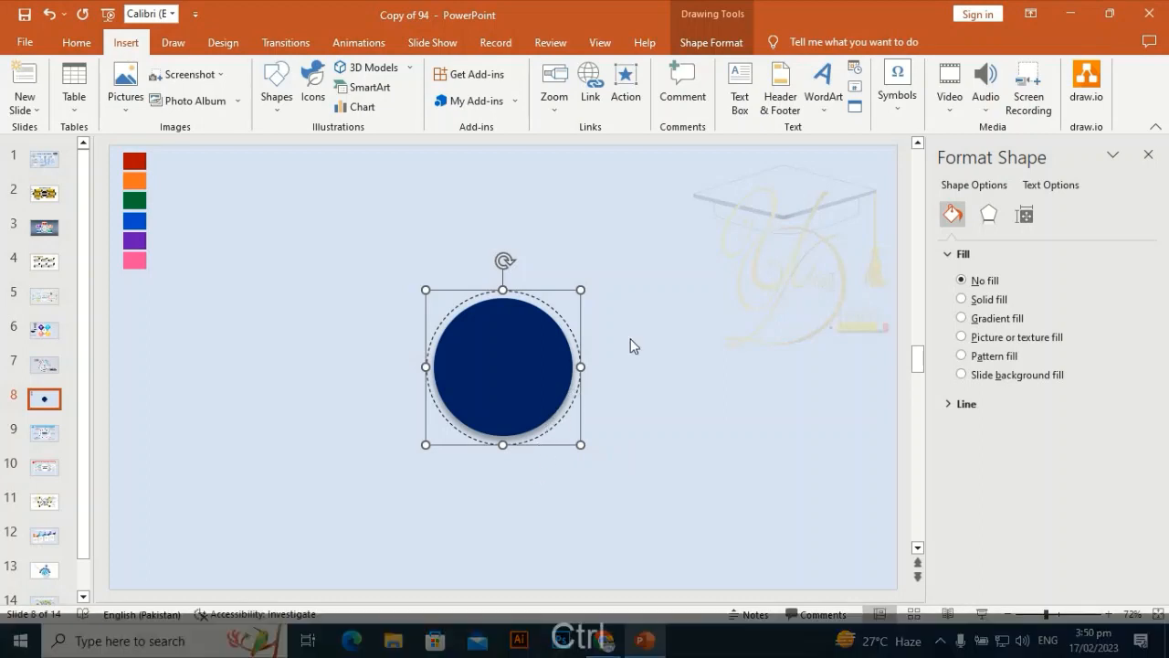
key(ctrl+d)
drag(571, 427, 261, 438)
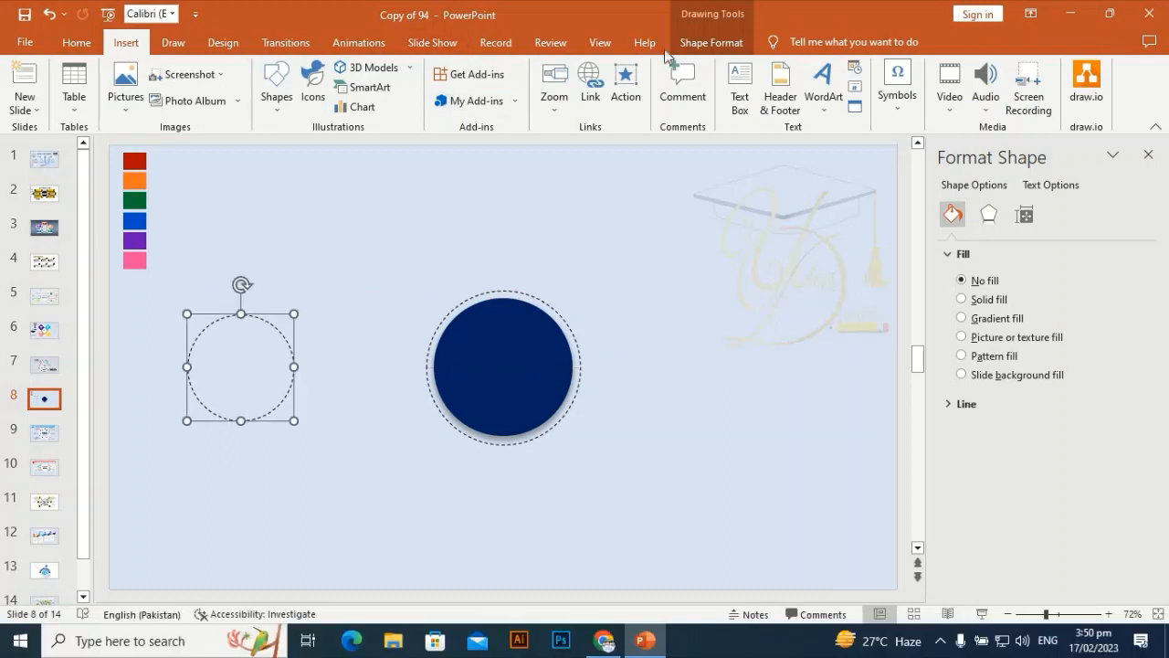
Change the small ring's outline to a solid line with a 2¼ pt weight.
click(696, 42)
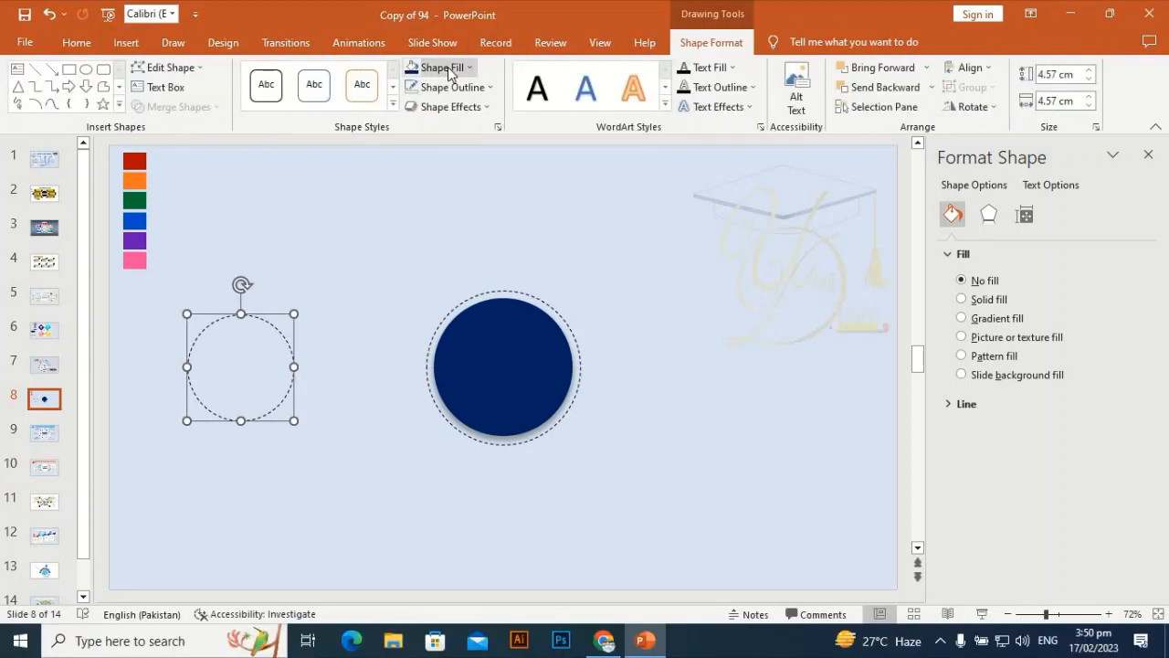
click(474, 91)
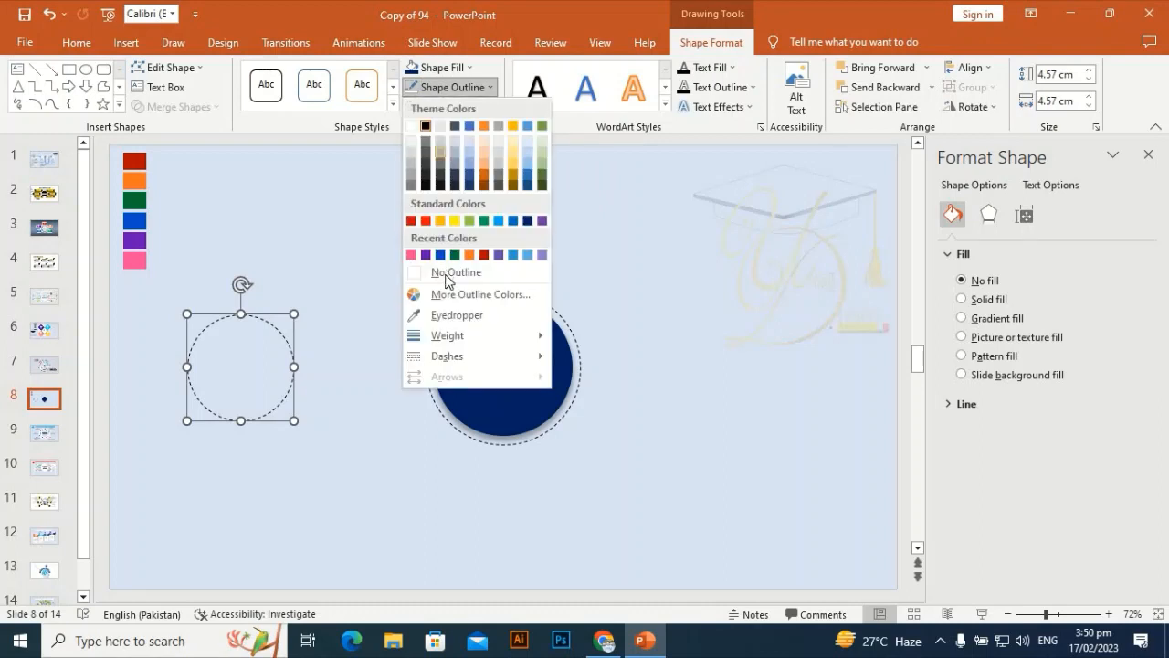
mouse_move(541, 332)
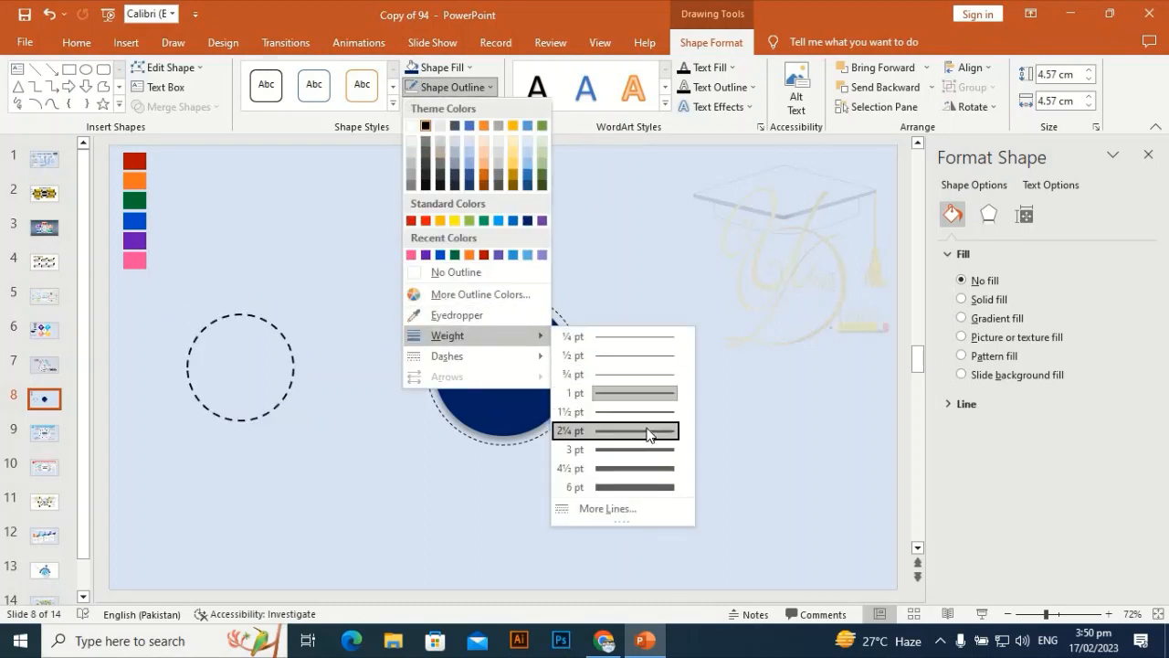
mouse_move(532, 355)
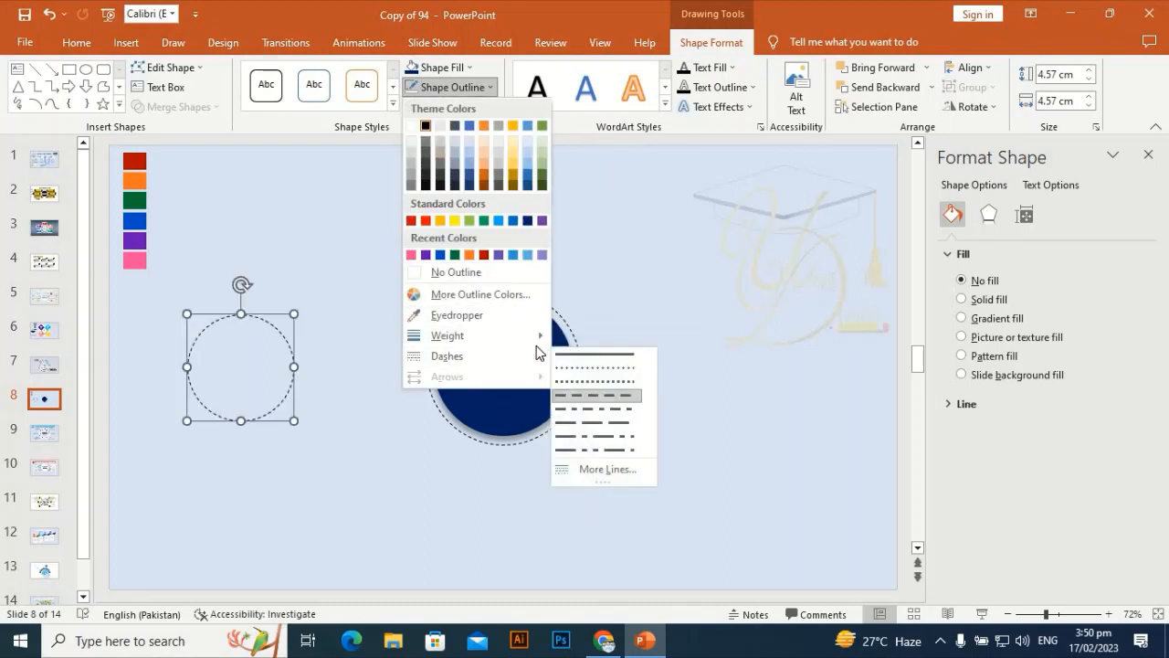
click(590, 354)
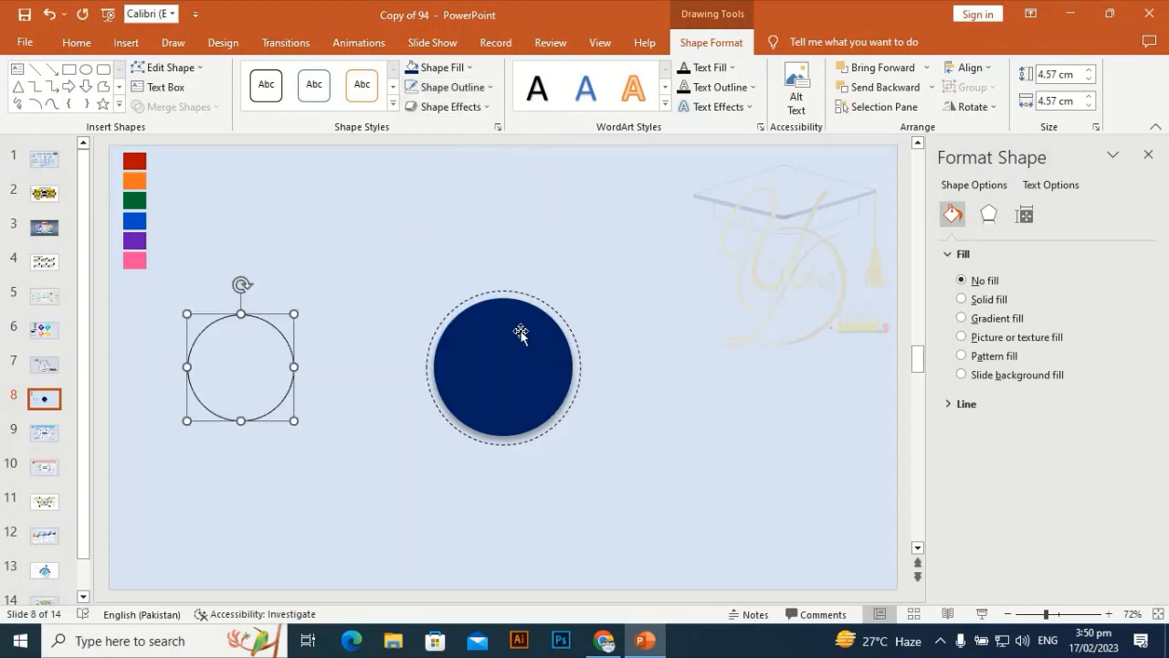
click(450, 88)
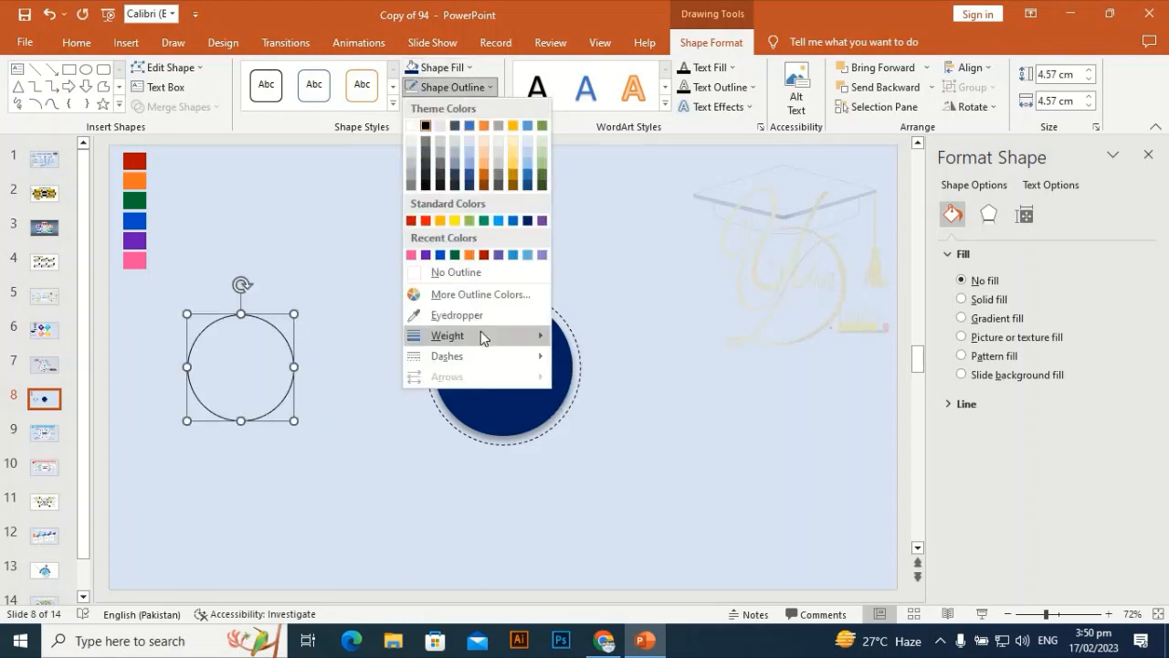
mouse_move(481, 334)
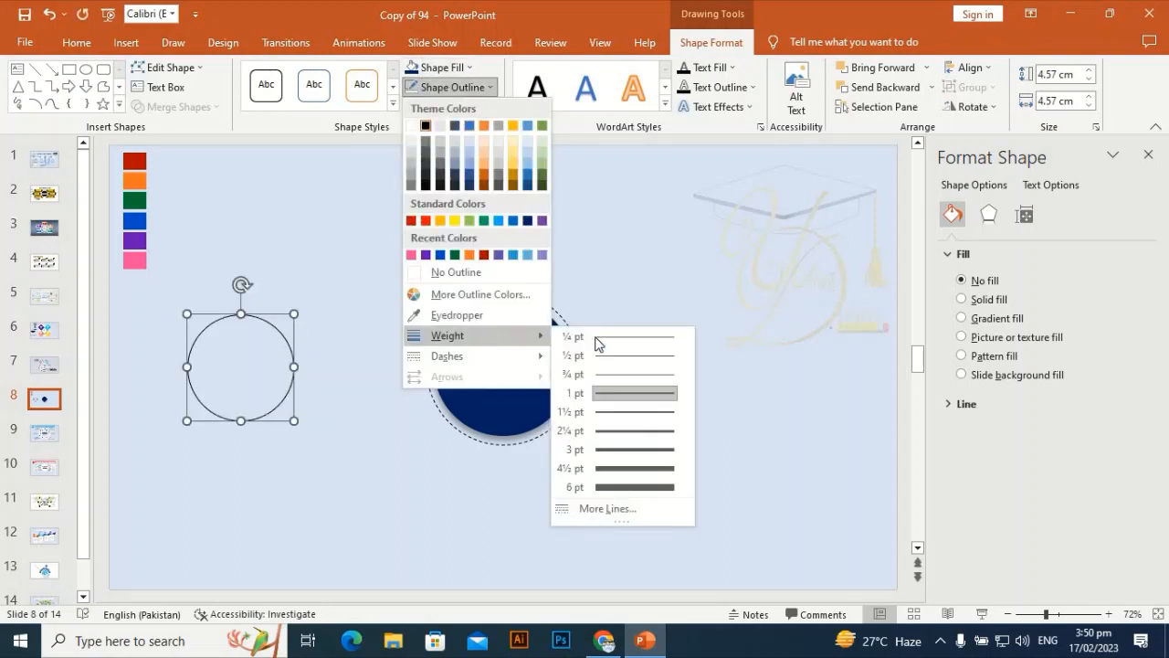
click(631, 426)
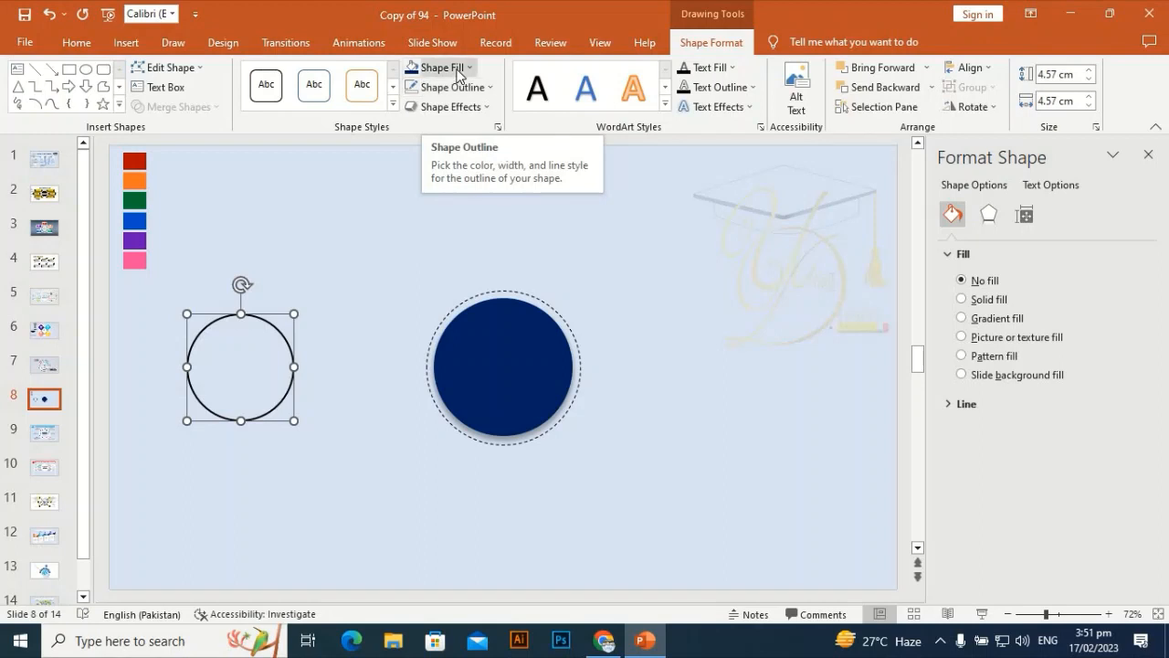
Edit the small ring's points and open its path at the leftmost point.
click(152, 67)
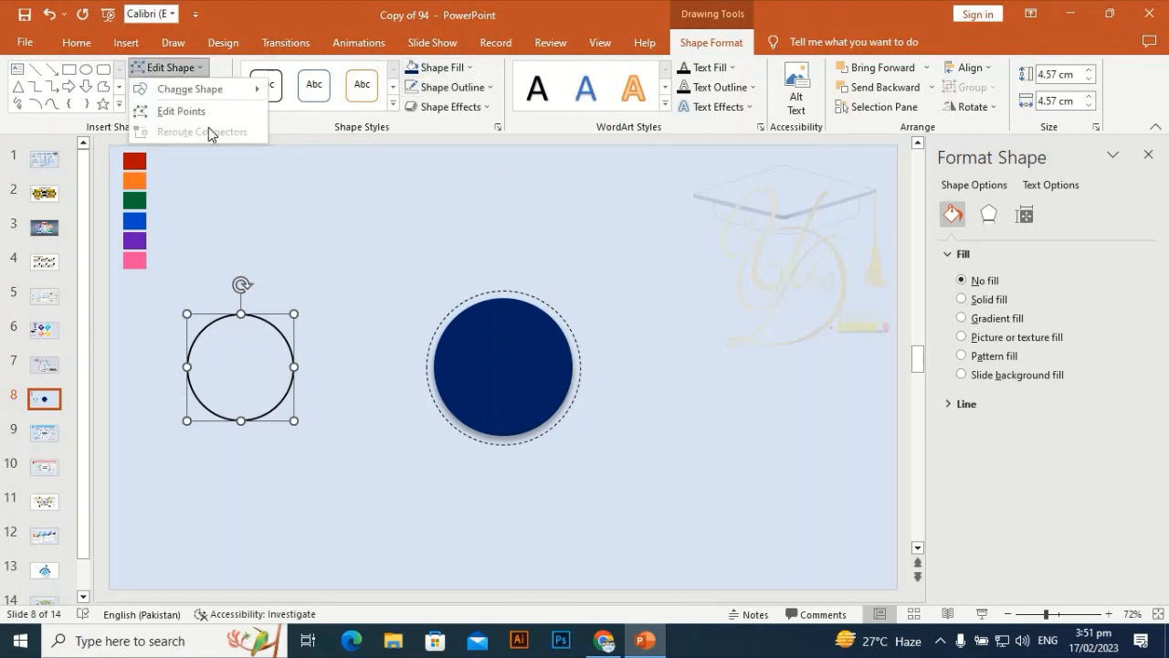
key(Escape)
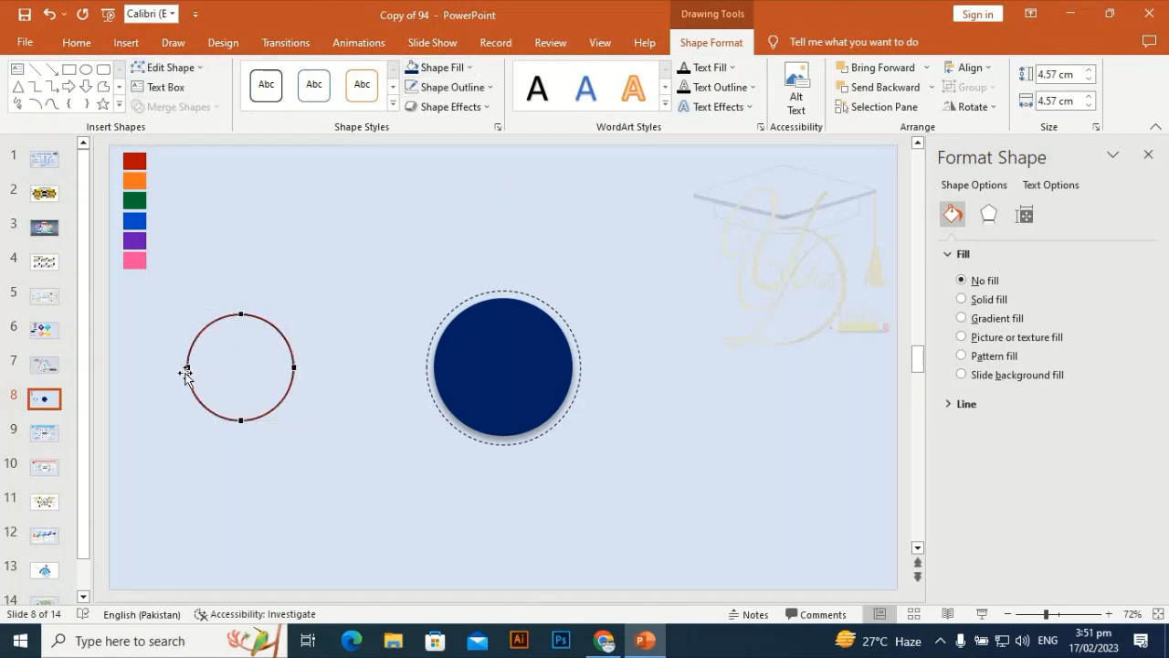
right_click(188, 367)
click(244, 423)
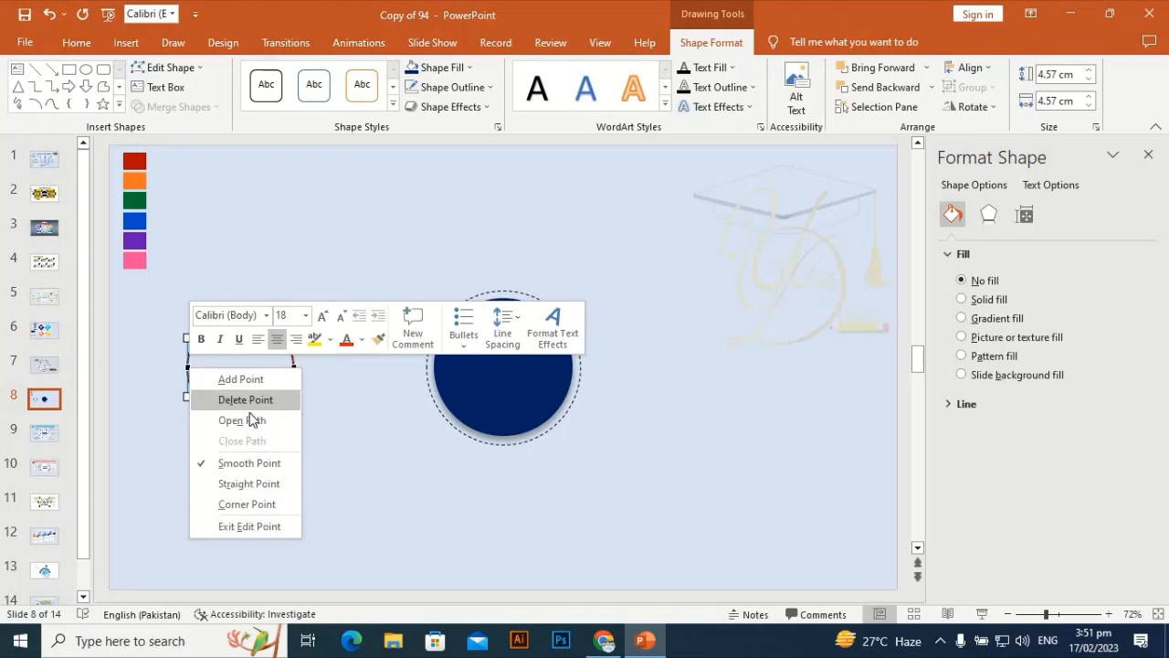
click(251, 423)
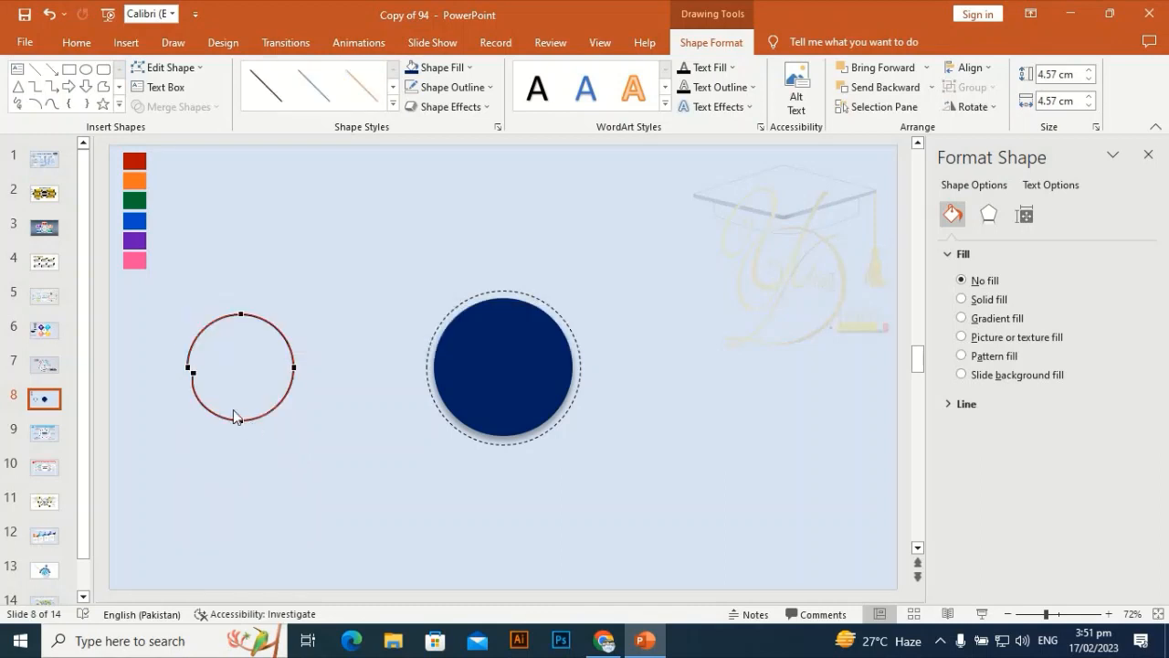
Delete both loose endpoints on the ring's left side, leaving only the right half arc.
right_click(194, 375)
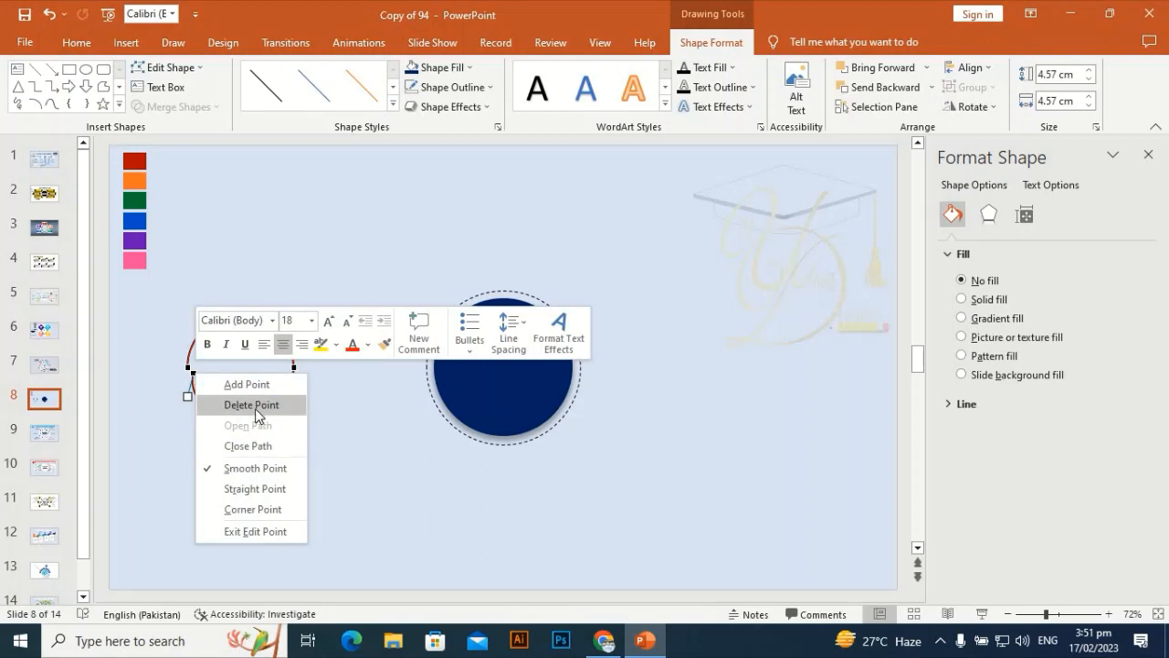
click(255, 408)
right_click(187, 368)
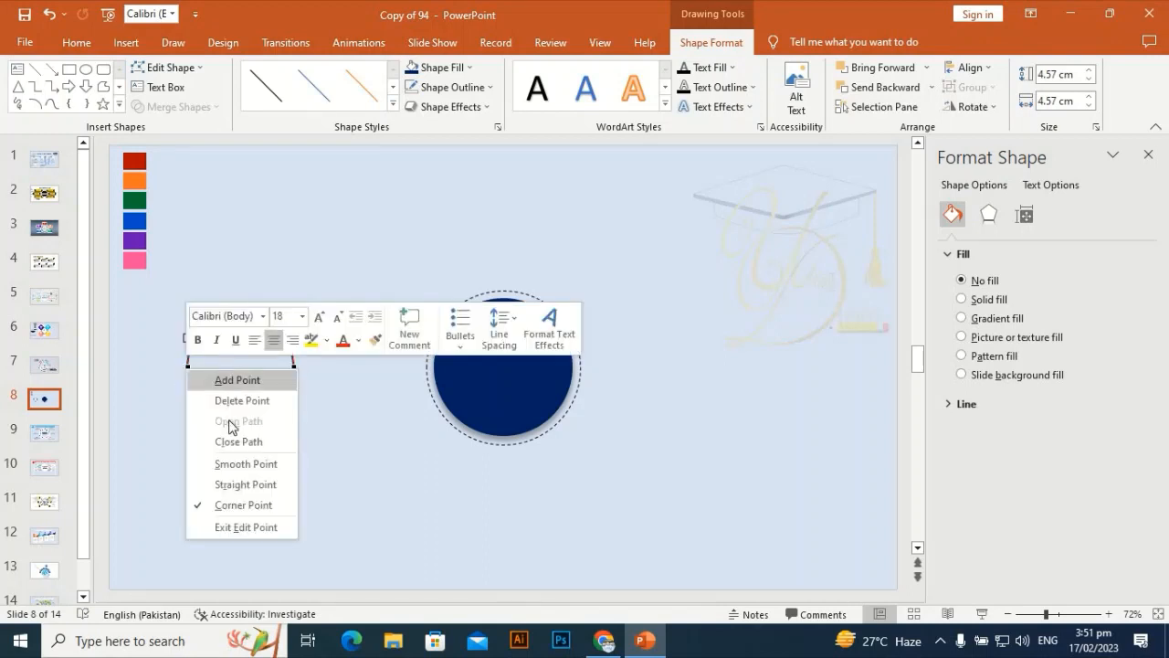
click(242, 401)
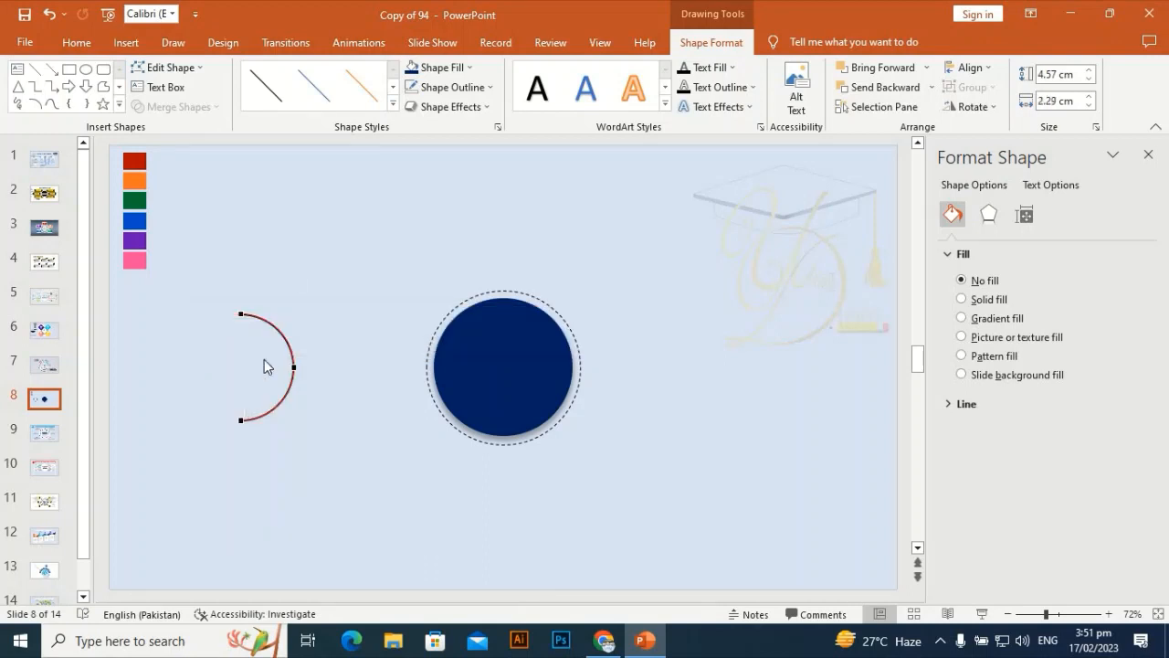
click(288, 271)
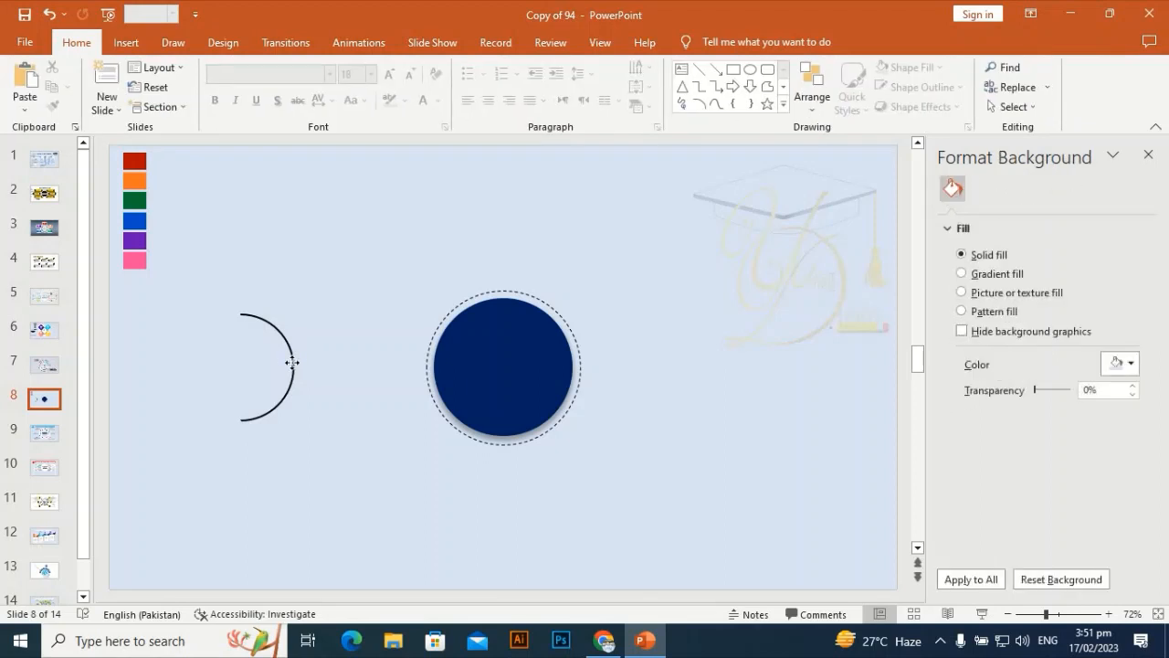
Duplicate the half arc, flip the copy horizontally and place it as the left half of the ring.
click(291, 362)
key(ctrl+d)
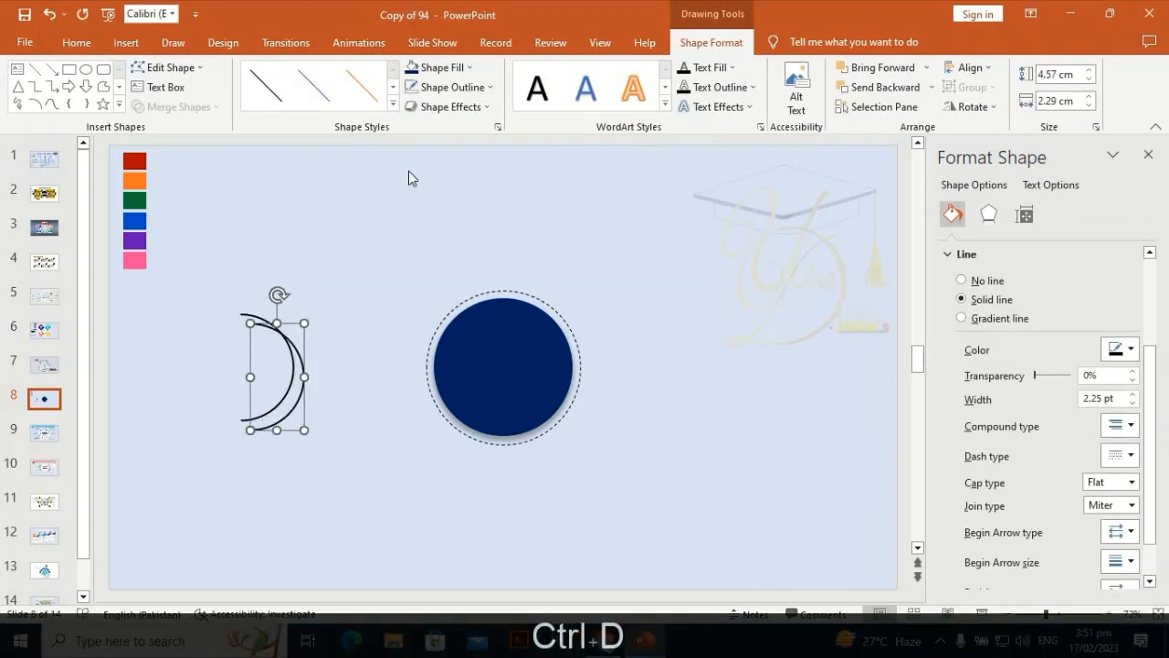
click(968, 107)
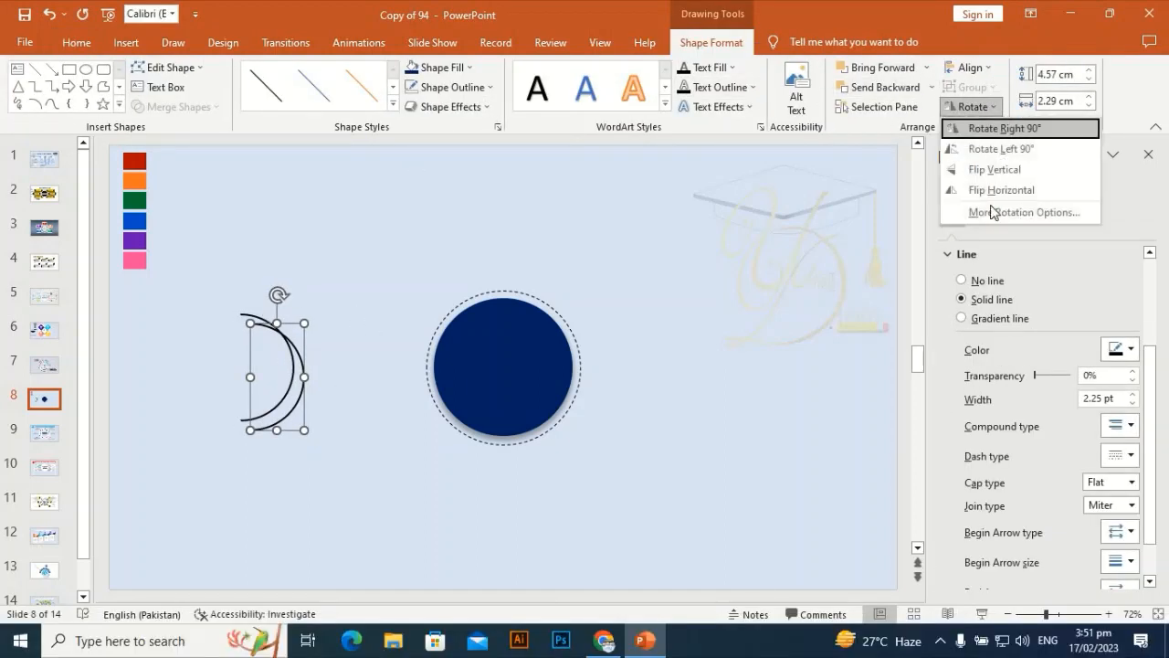
click(996, 190)
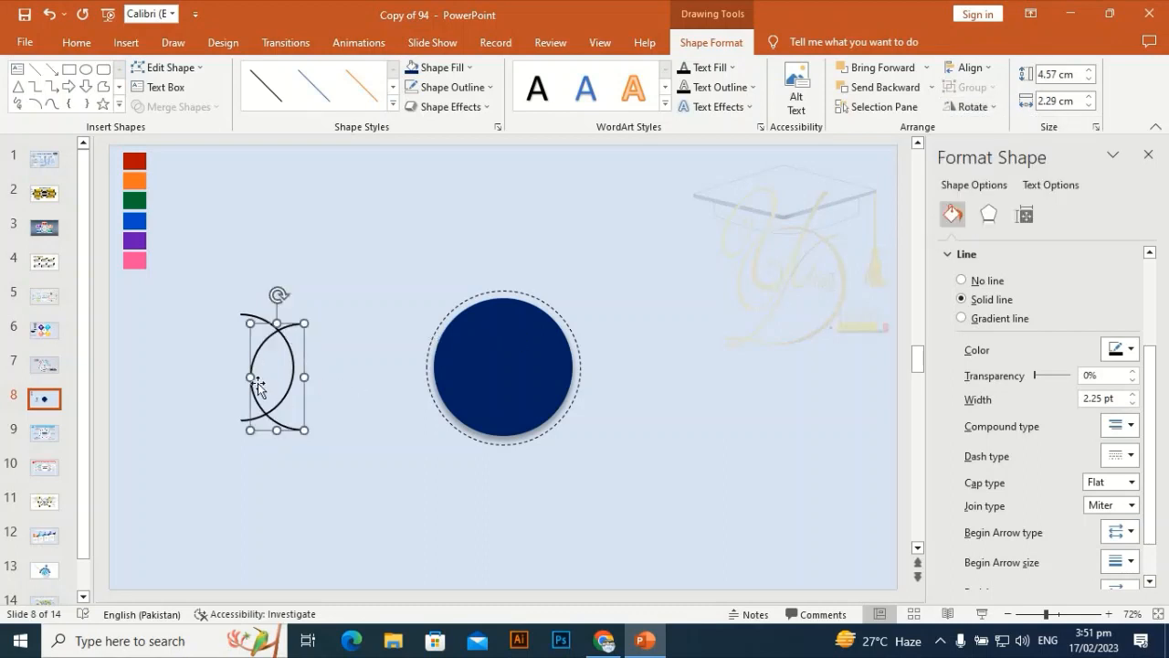
drag(250, 382, 188, 363)
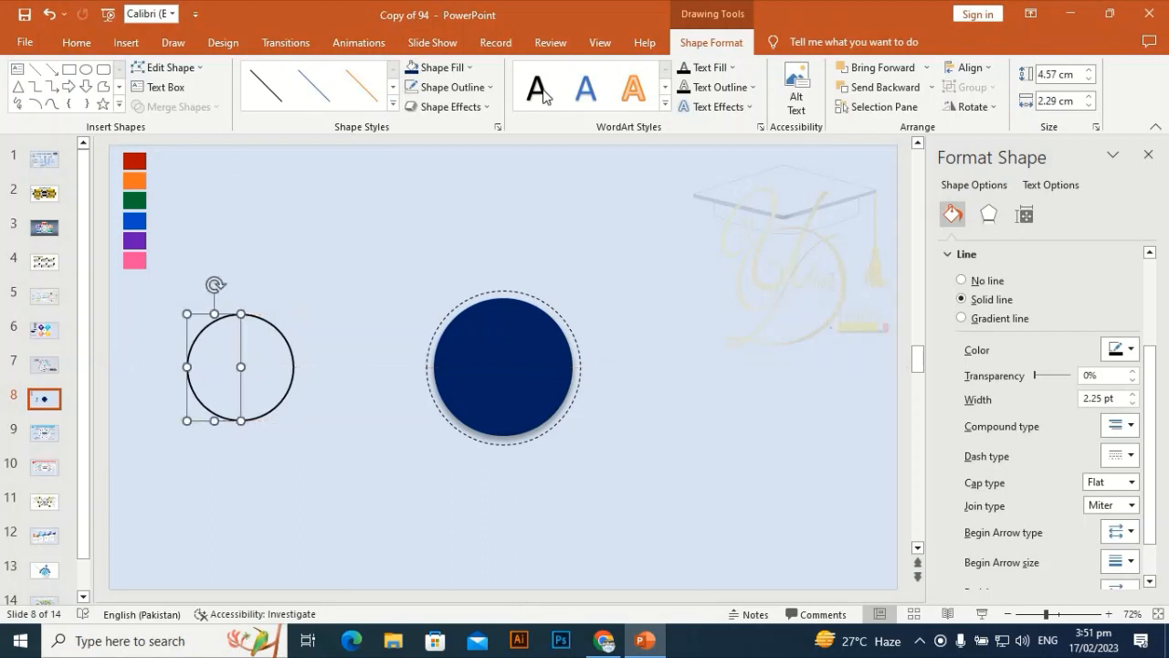
Increase the left arc's line width to 6.75 pt.
click(481, 87)
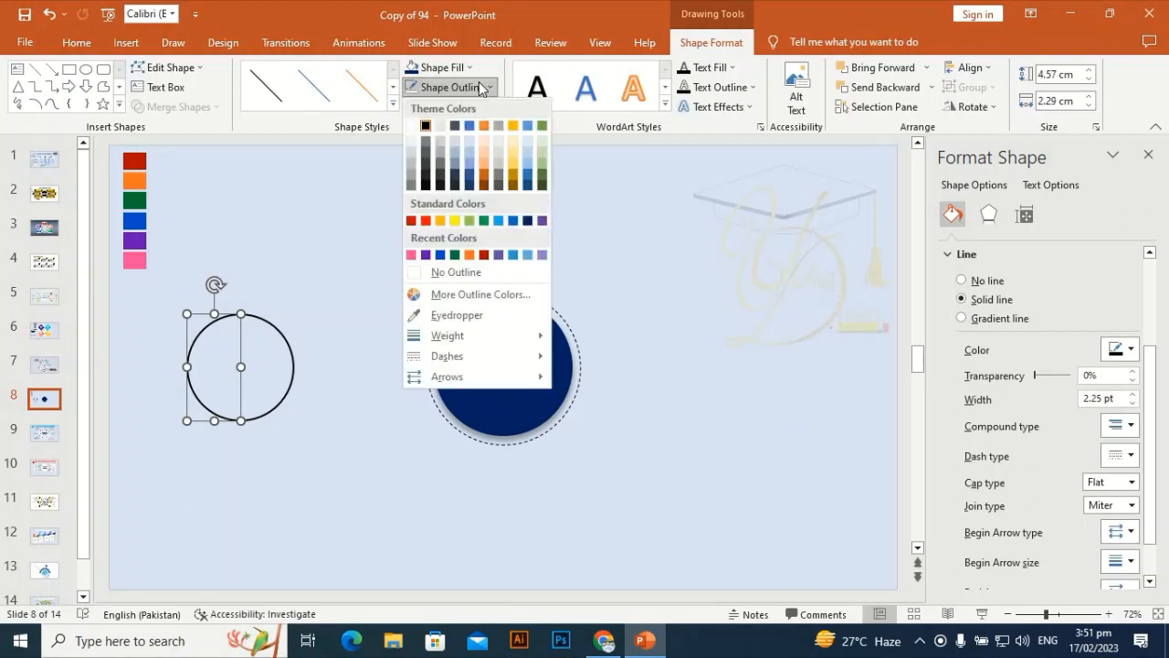
click(1134, 399)
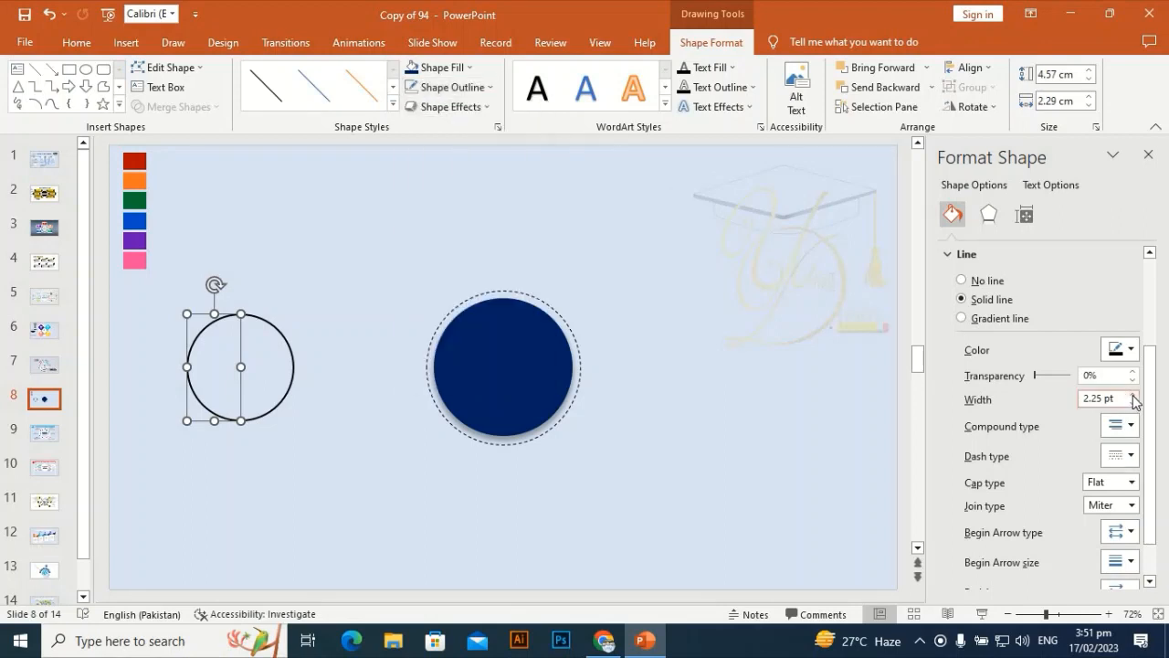
drag(1133, 400, 1133, 399)
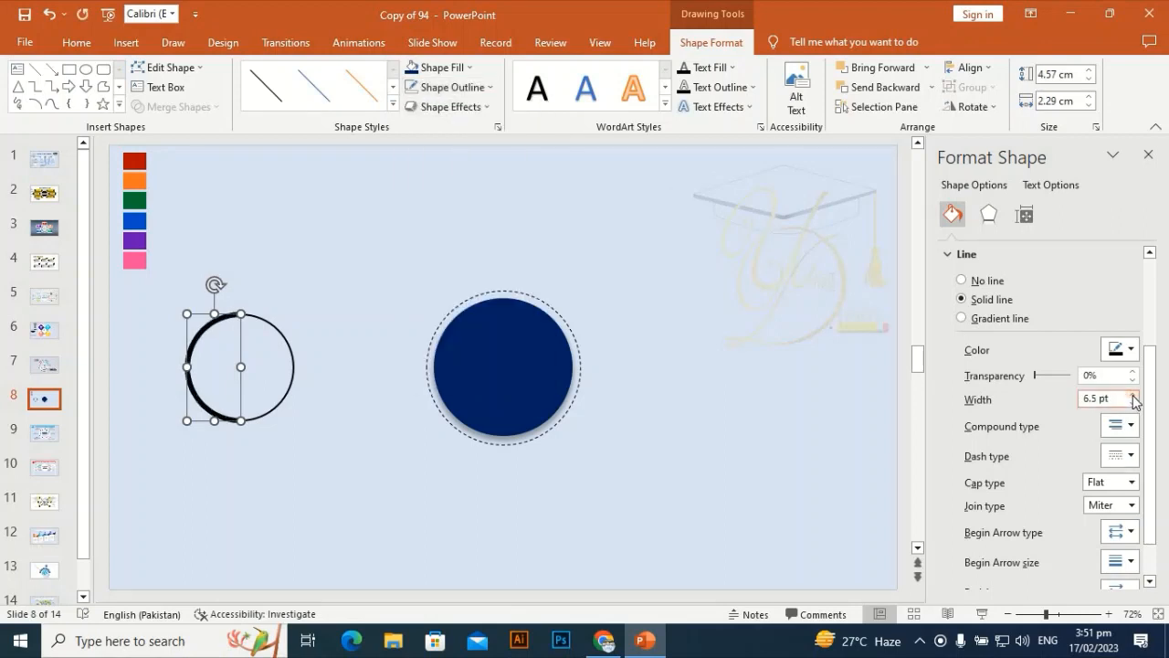
click(395, 283)
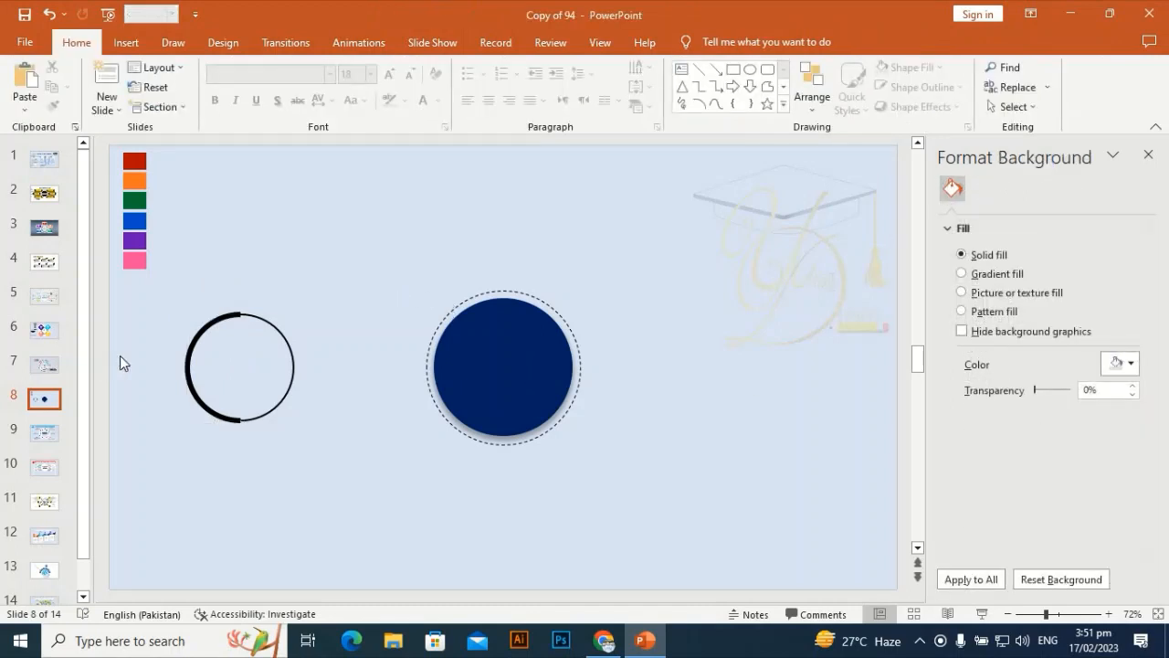
Switch the thick left arc to a gradient line and remove its two middle gradient stops.
click(190, 348)
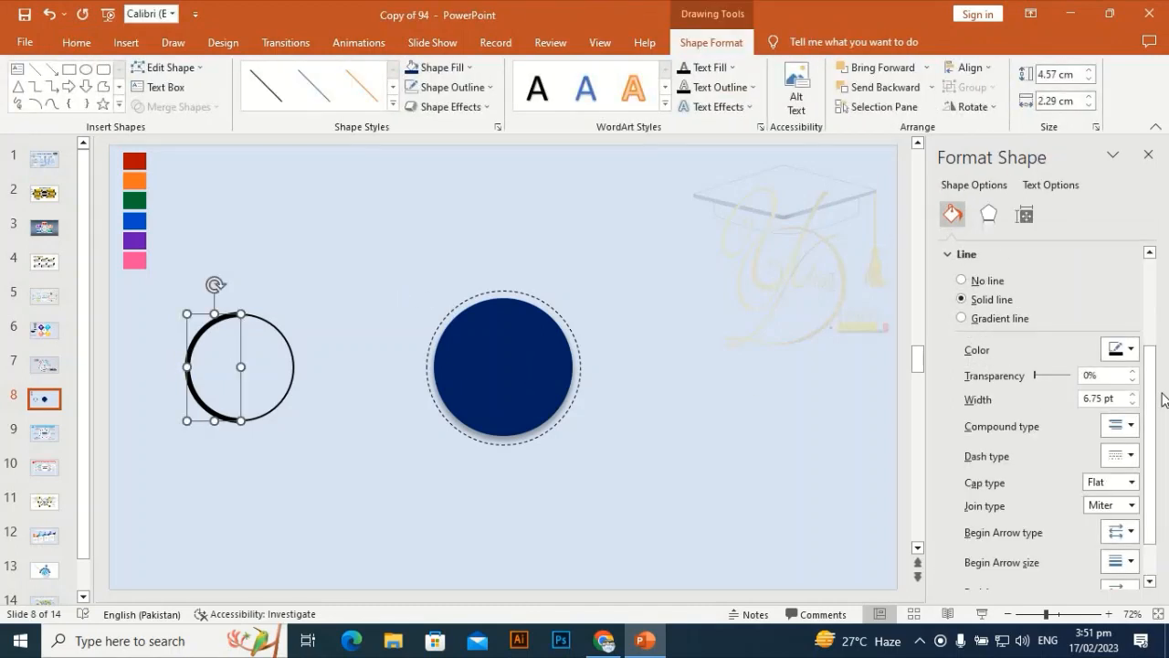
drag(1153, 375, 1156, 347)
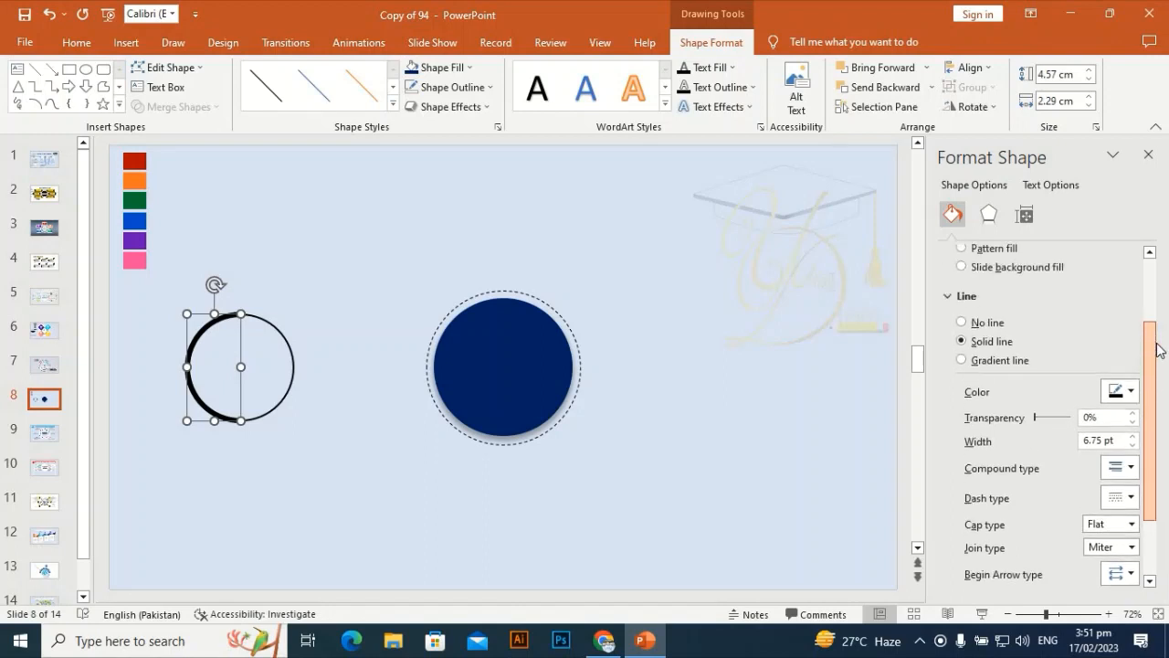
click(966, 361)
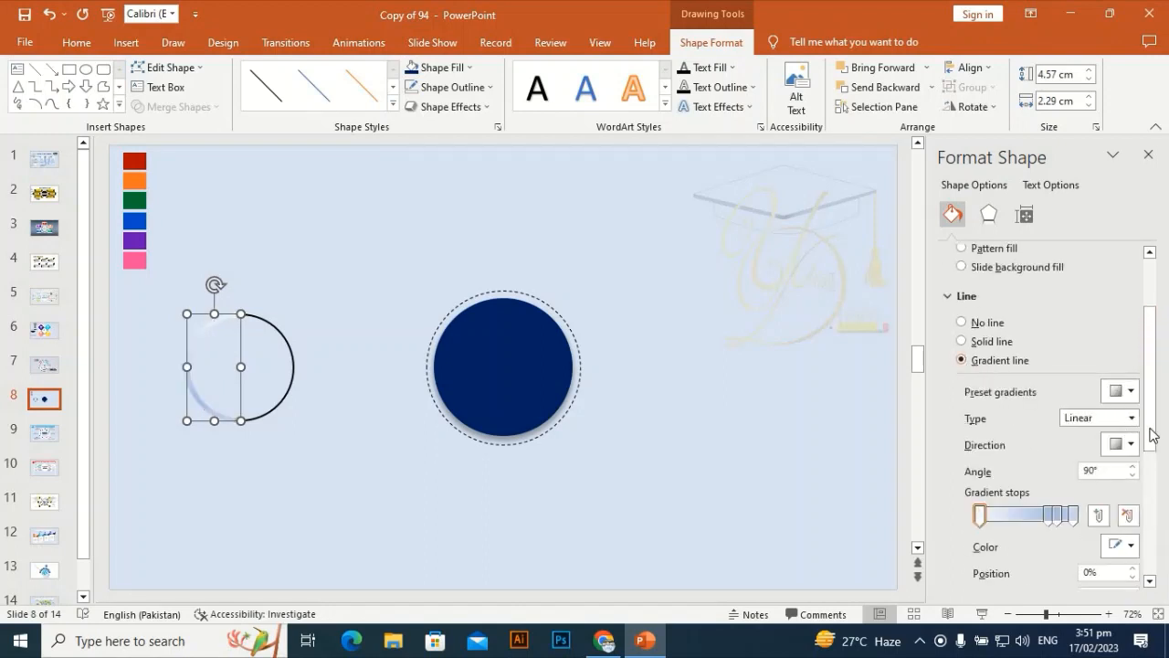
click(1053, 515)
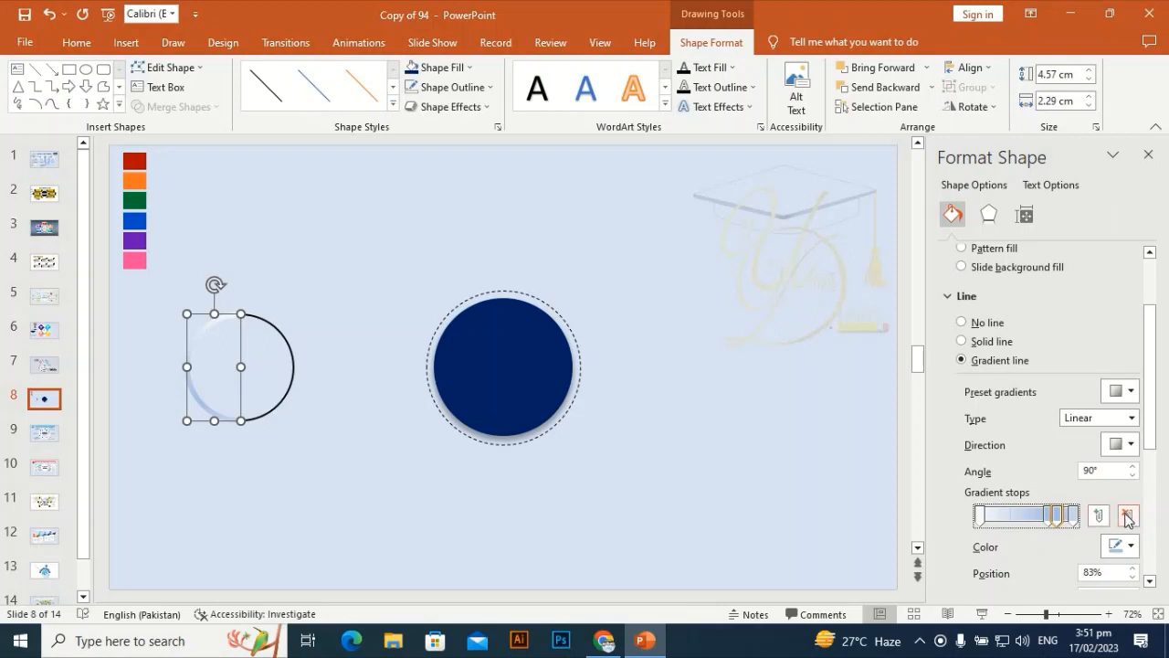
click(1126, 517)
click(1128, 516)
Color both gradient stops of the left arc with the dark red sampled from the slide's color swatches.
click(1130, 547)
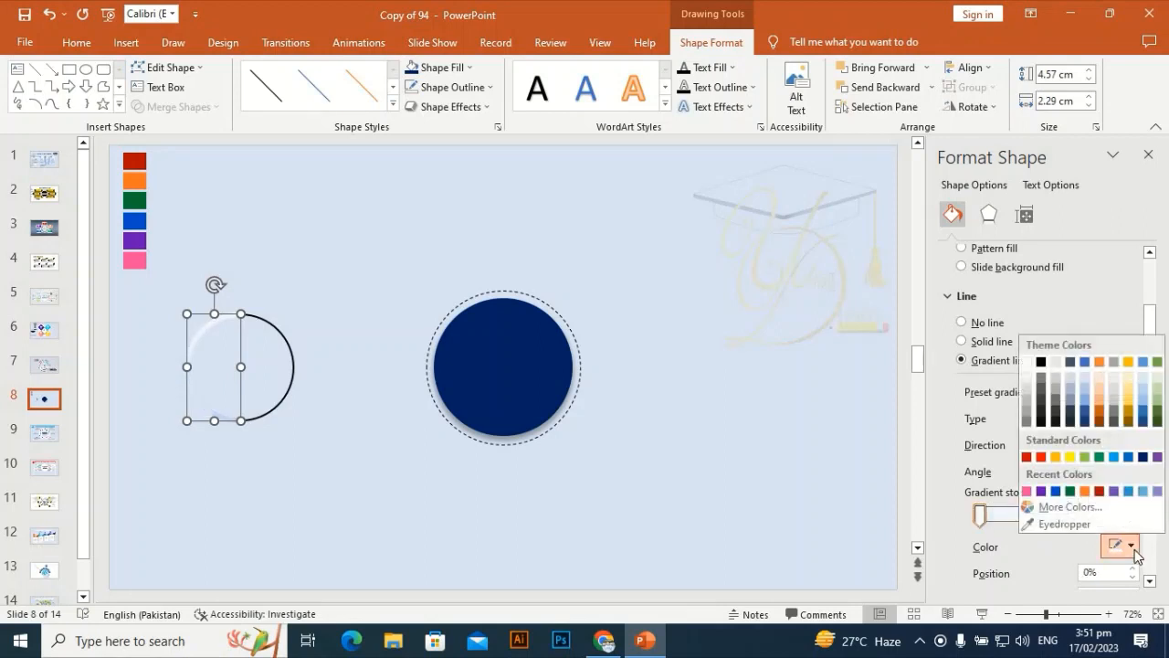
click(1061, 524)
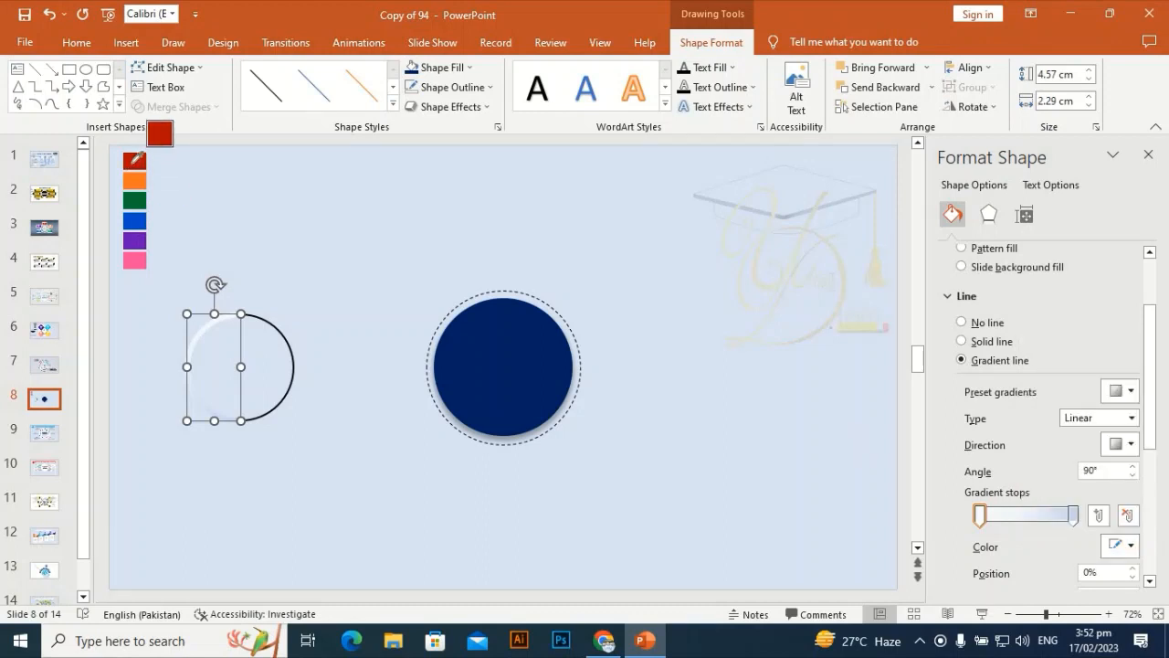
click(134, 161)
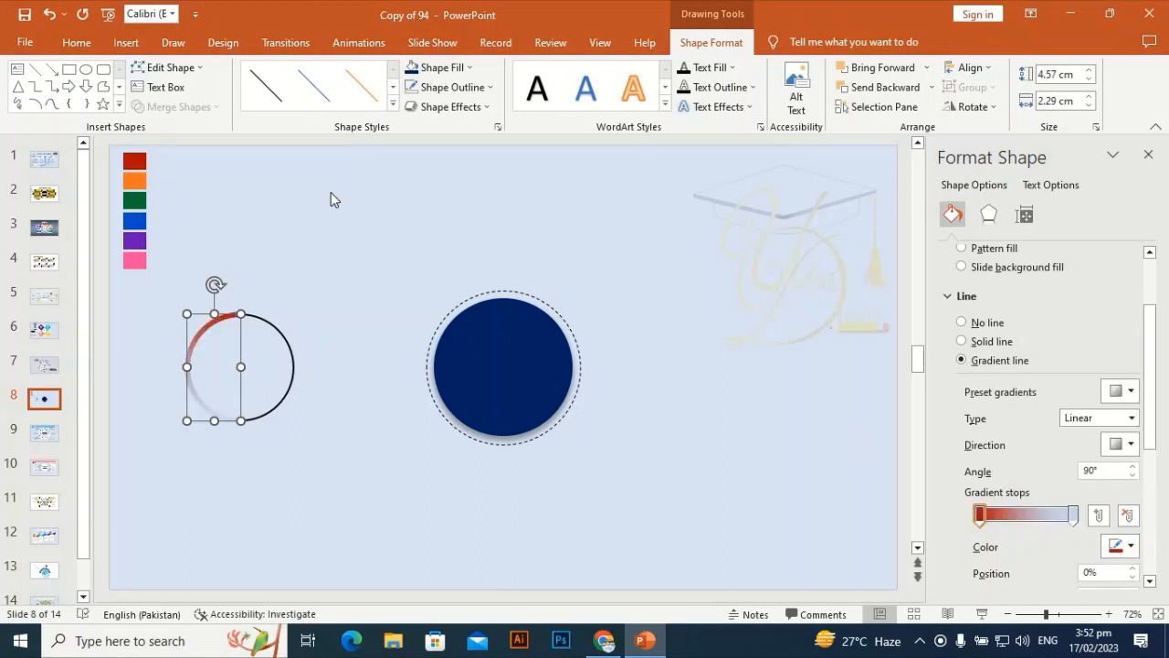
click(1071, 516)
click(1120, 546)
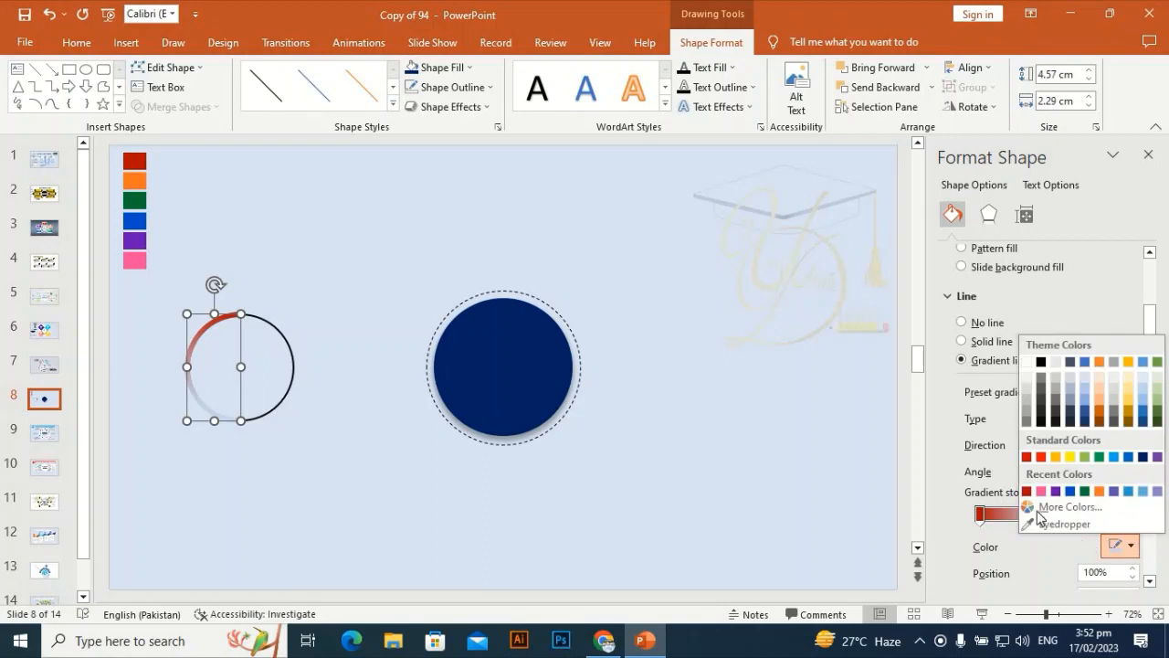
click(1026, 490)
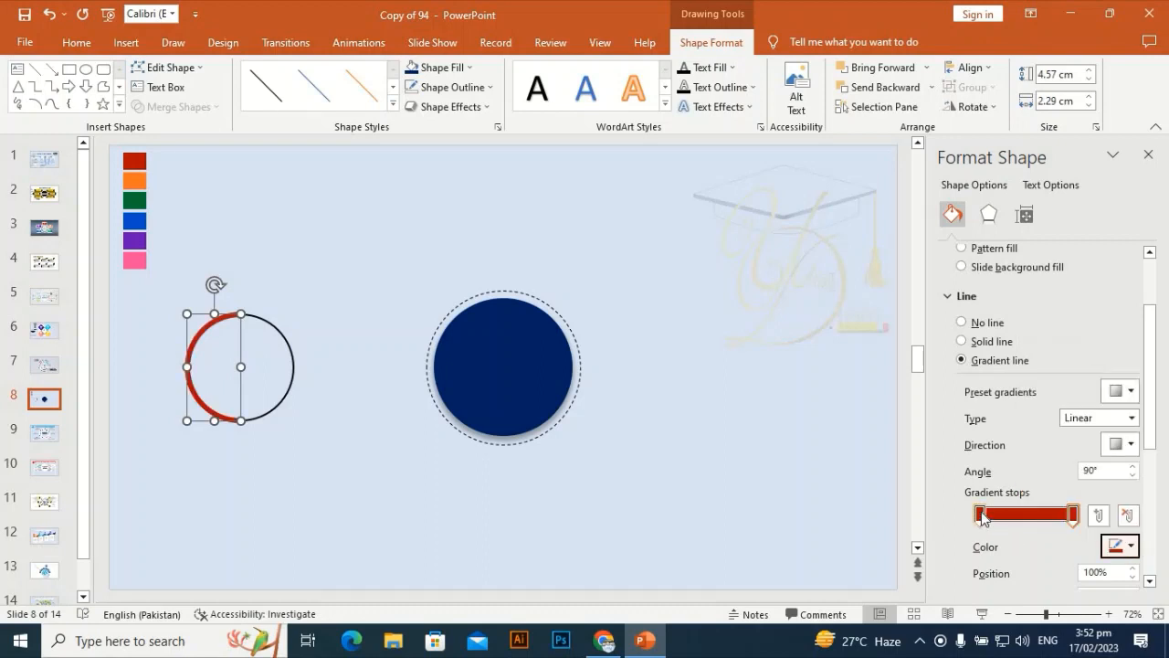
Brighten the left arc's first gradient stop to the custom red #FE0202.
click(980, 515)
click(1120, 546)
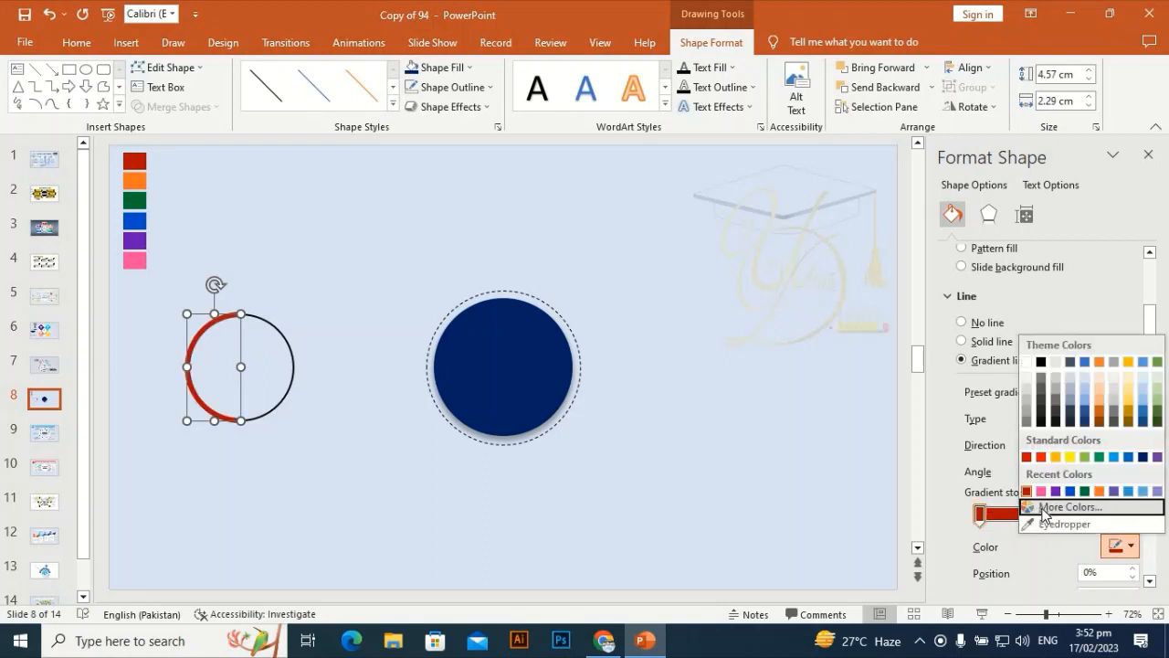
click(1066, 507)
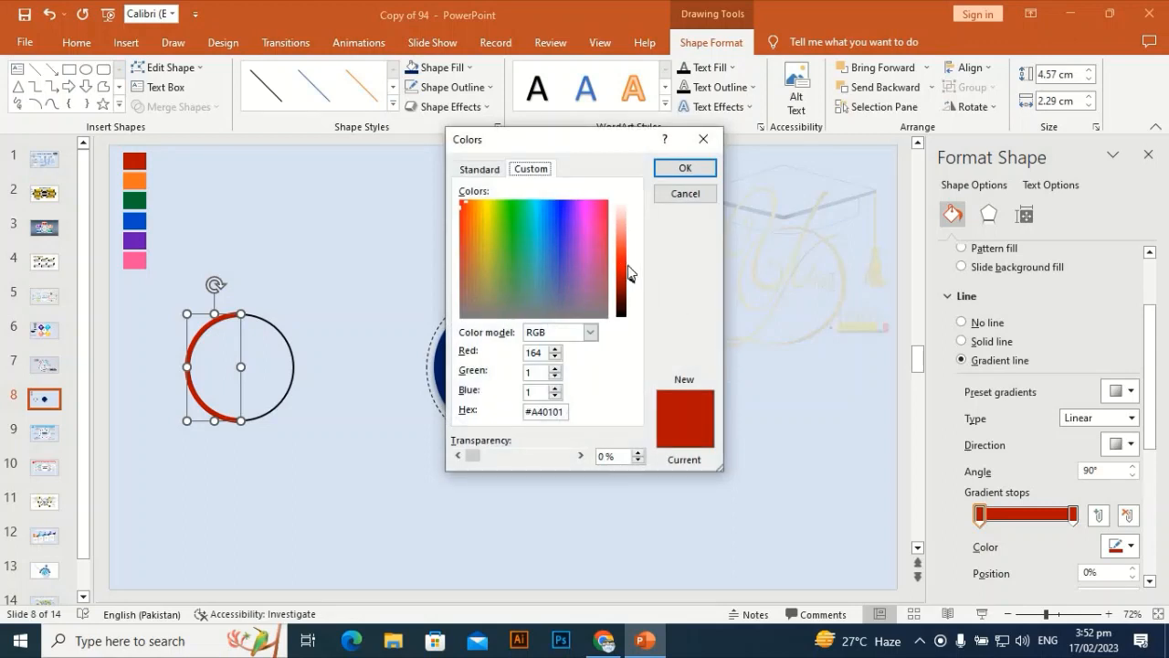
click(626, 259)
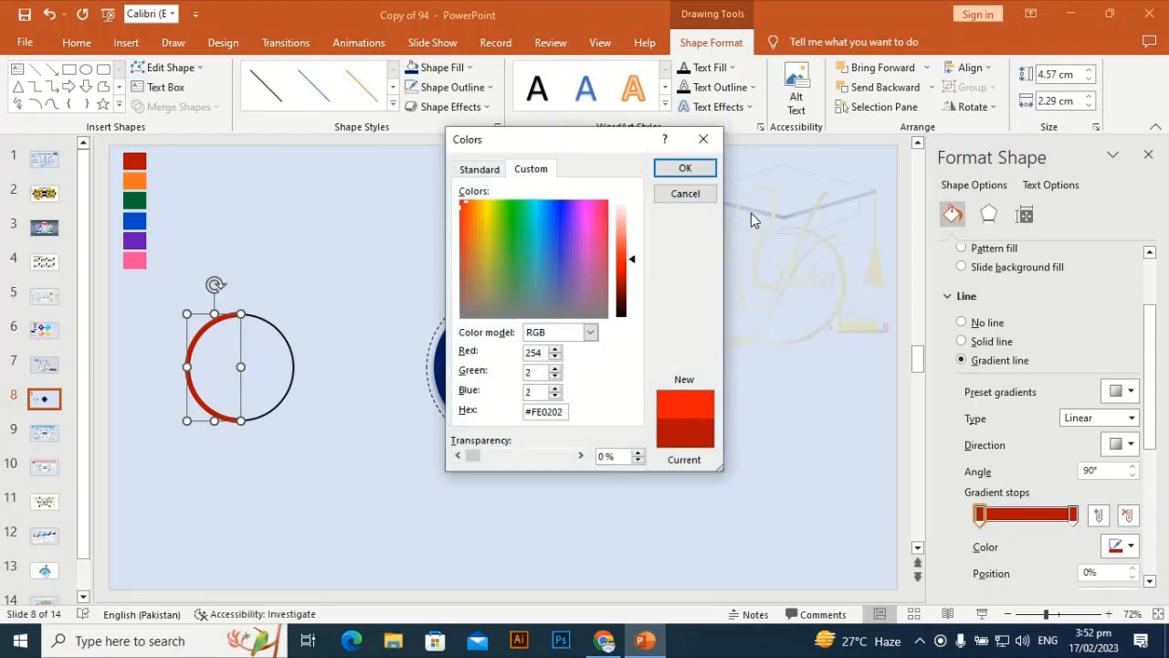
click(699, 168)
click(577, 229)
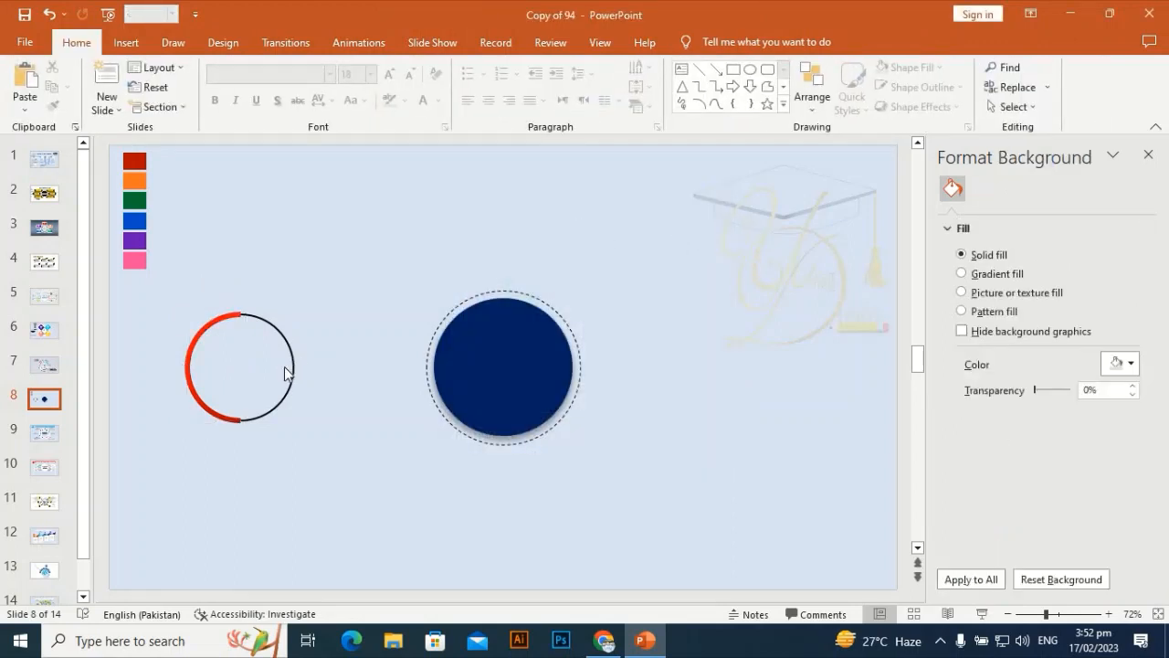
Draw a horizontal line about 6 cm long above the gap between the ring and the blue circle, and color it black.
click(126, 42)
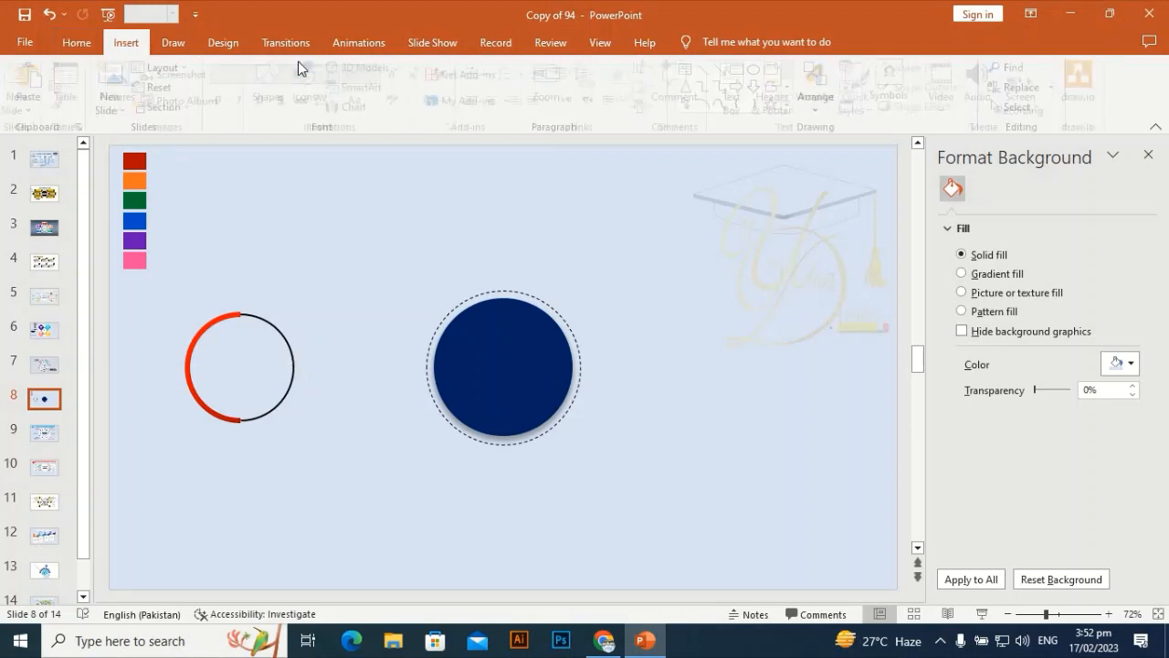
click(277, 86)
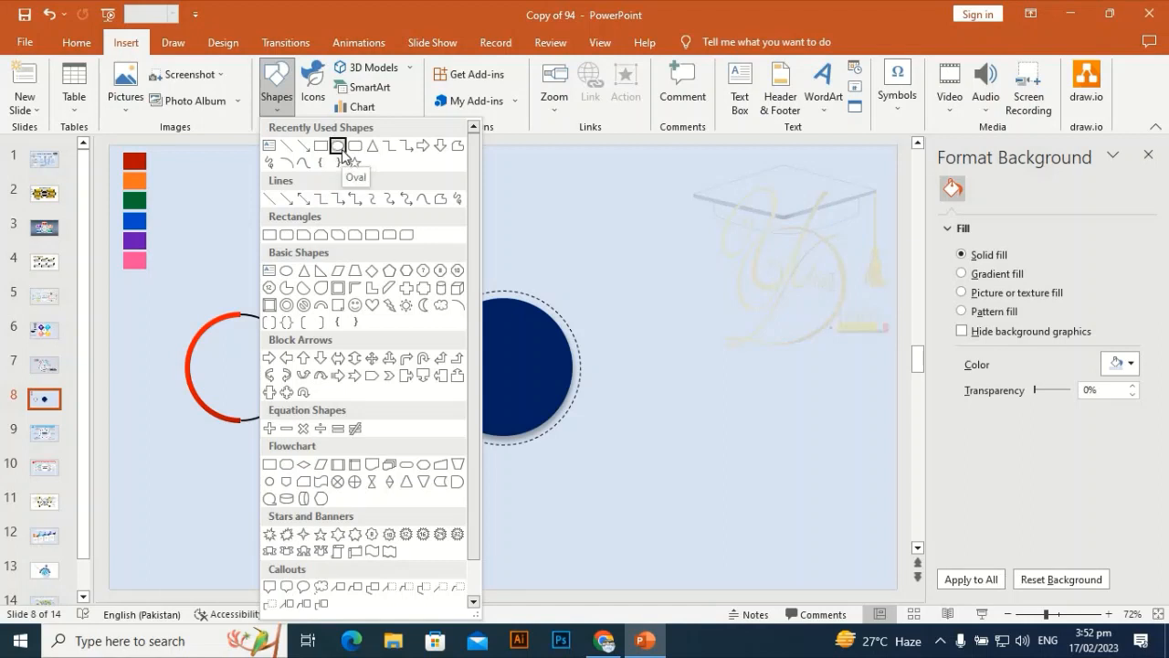
click(287, 148)
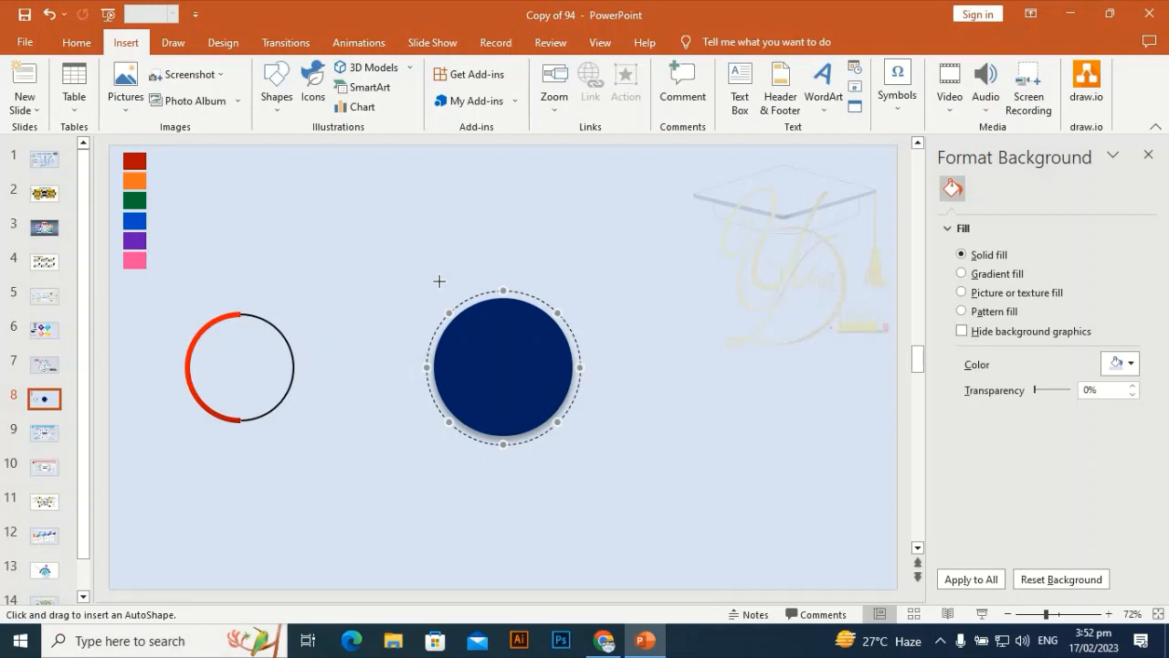
drag(439, 281, 293, 281)
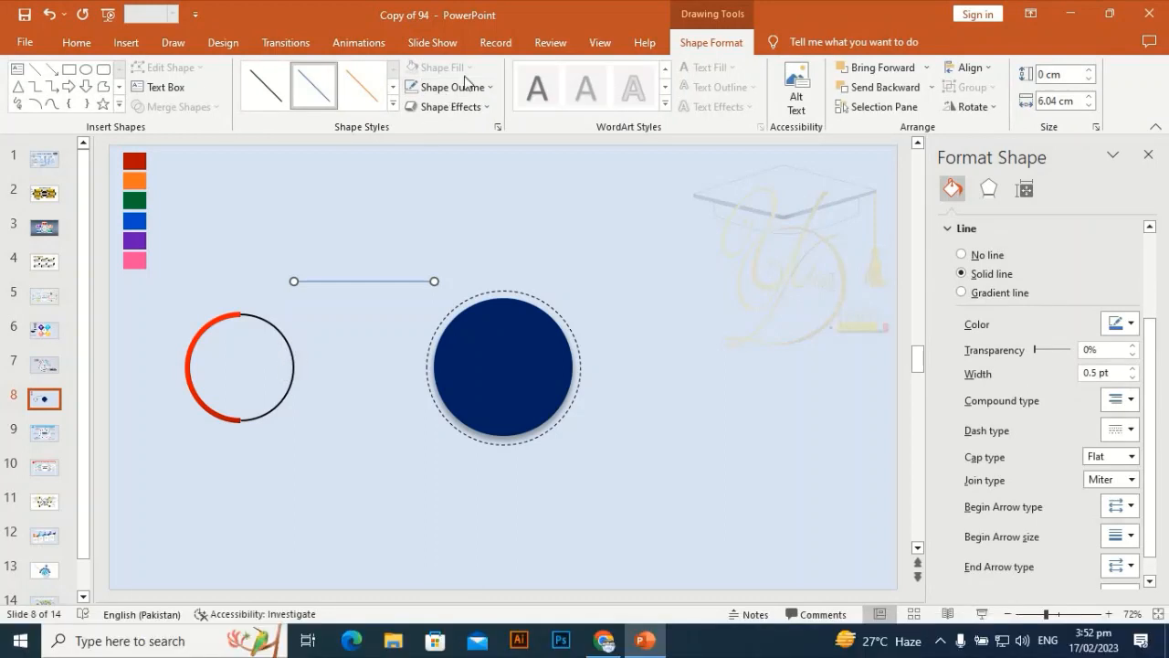
click(467, 89)
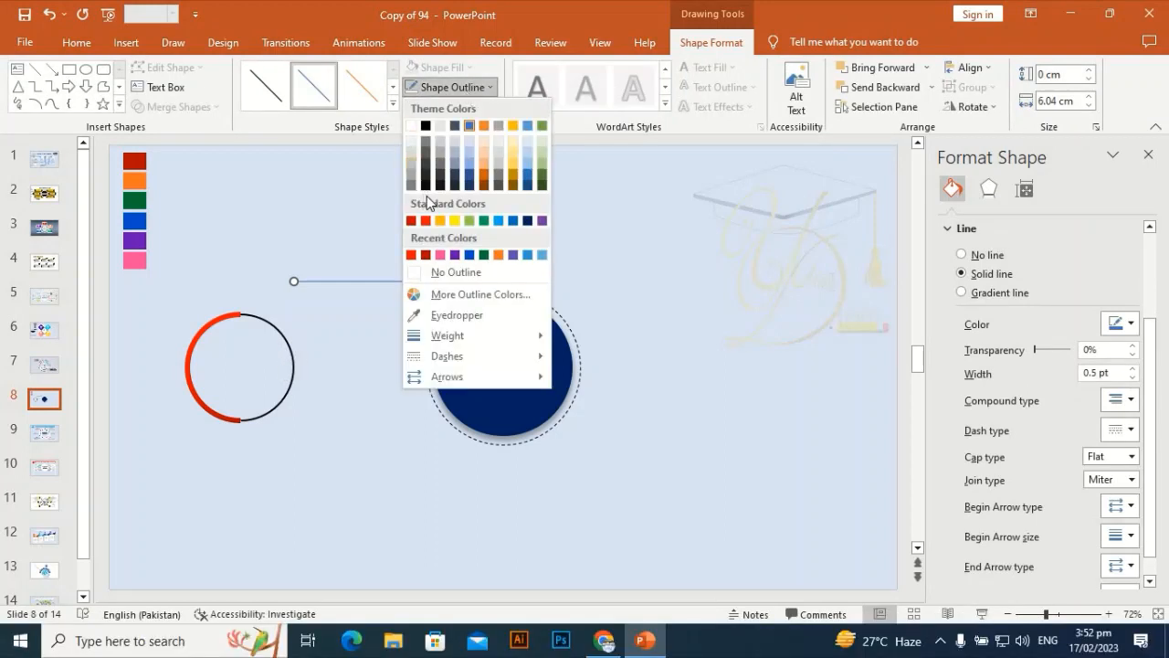
click(426, 146)
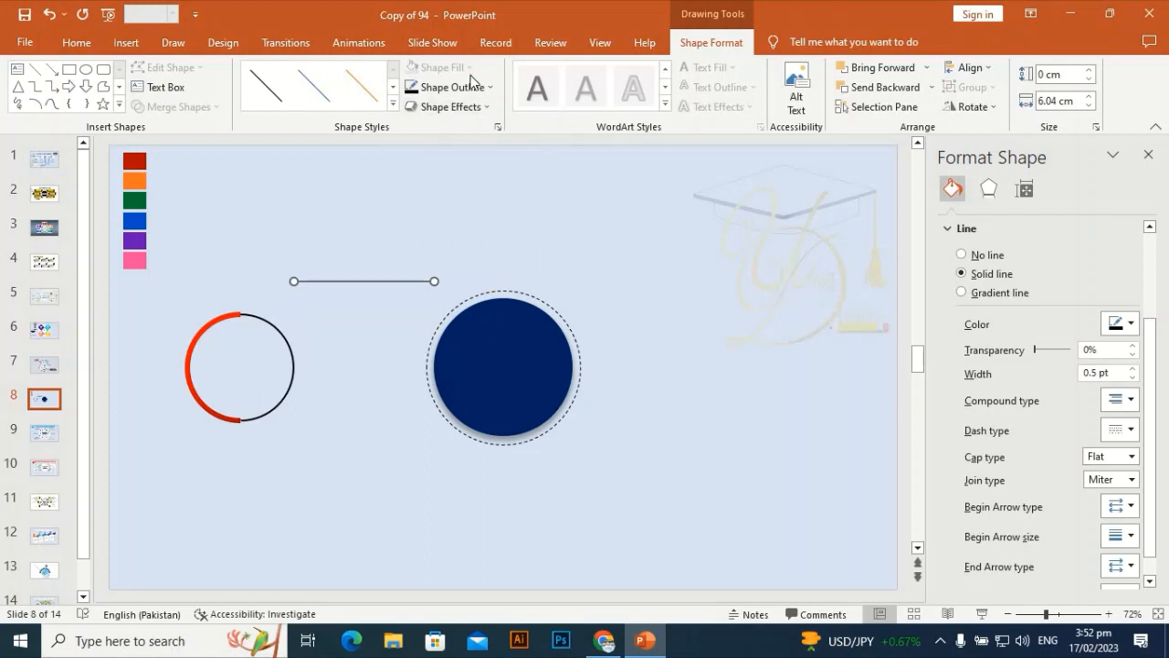
Move the black line into the gap so it connects the ring's right edge to the dashed circle at mid-height.
click(370, 326)
drag(370, 327, 366, 365)
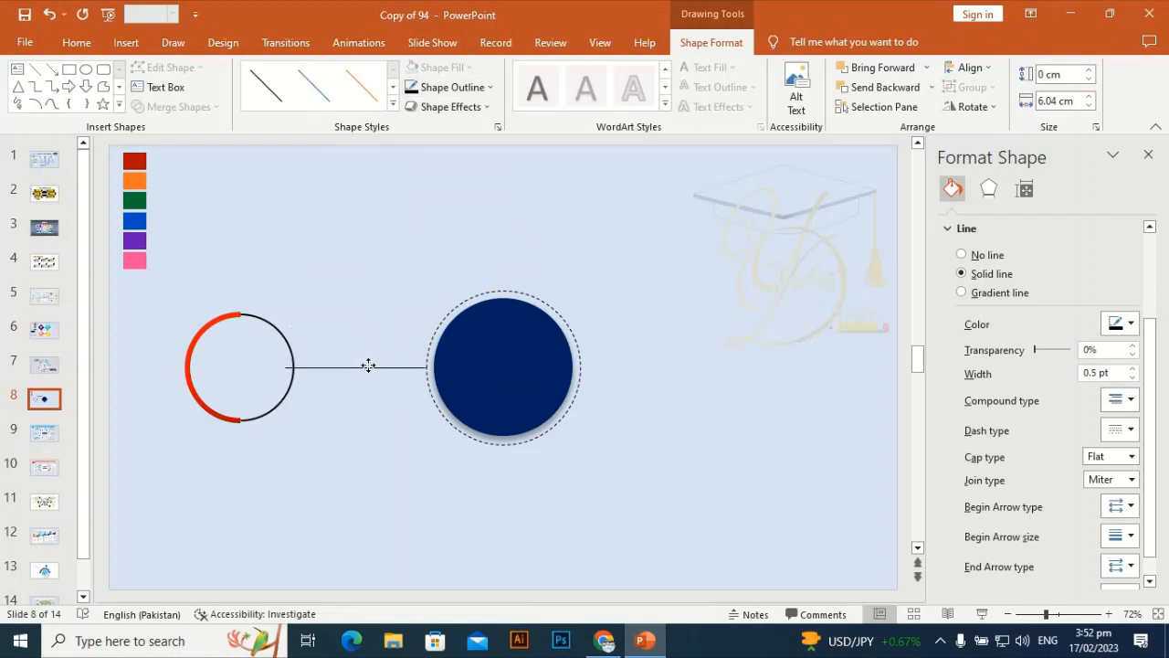
click(369, 366)
drag(292, 367, 294, 367)
click(377, 258)
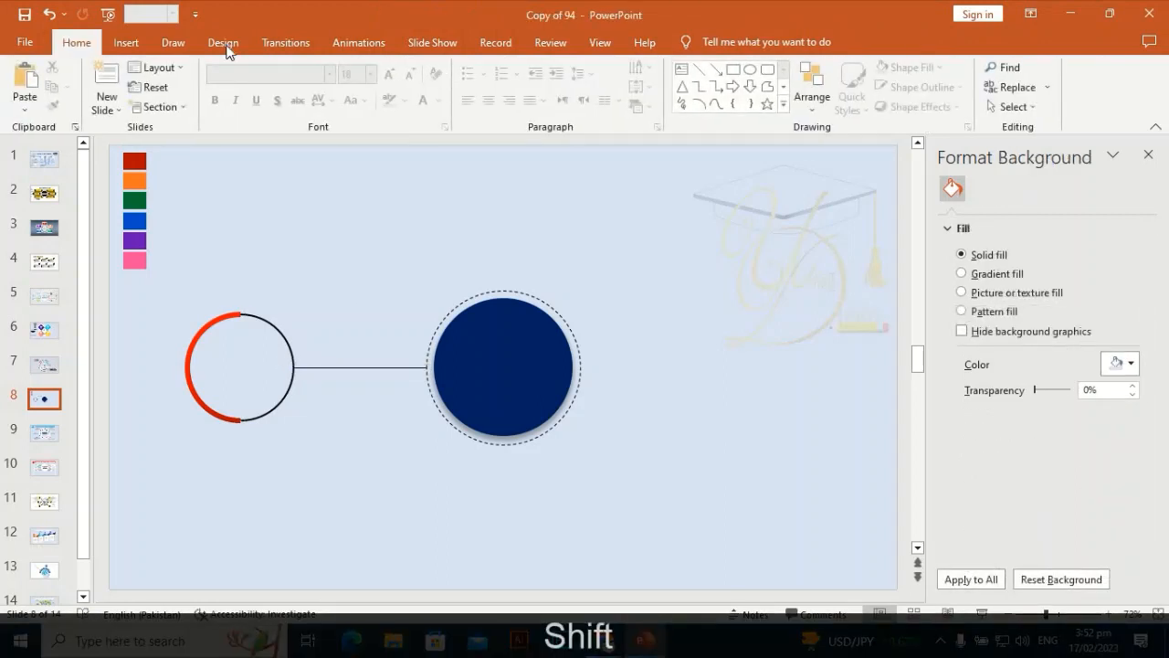
Draw a small circle about 0.52 cm across in the empty area above the connector line.
click(126, 42)
click(277, 87)
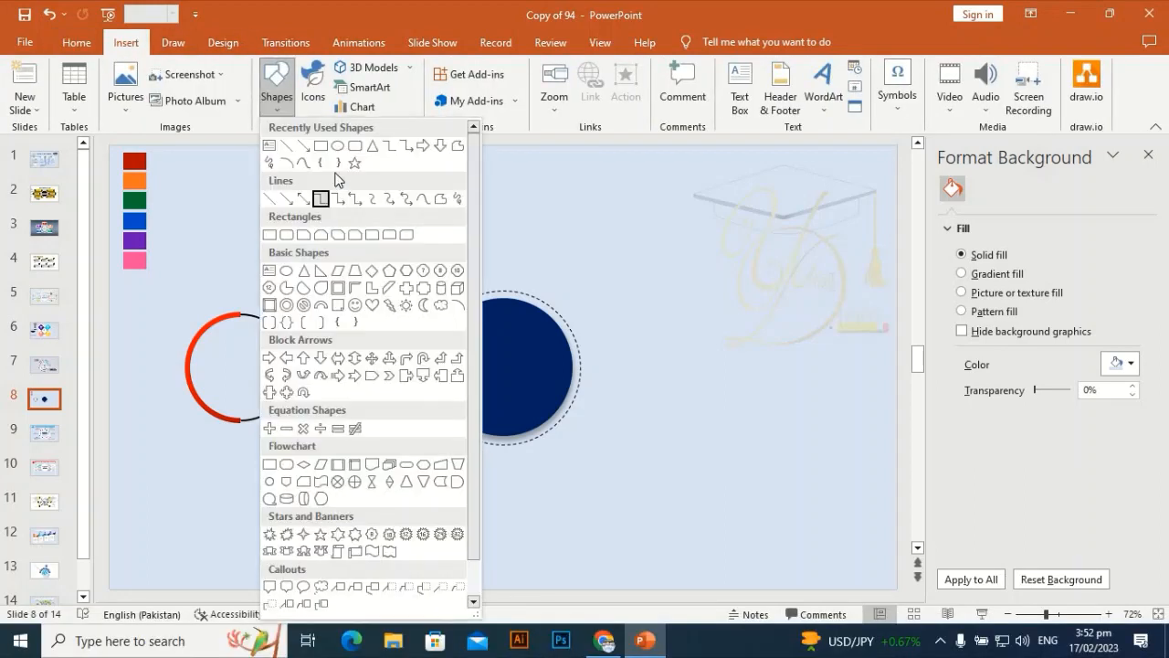
click(337, 146)
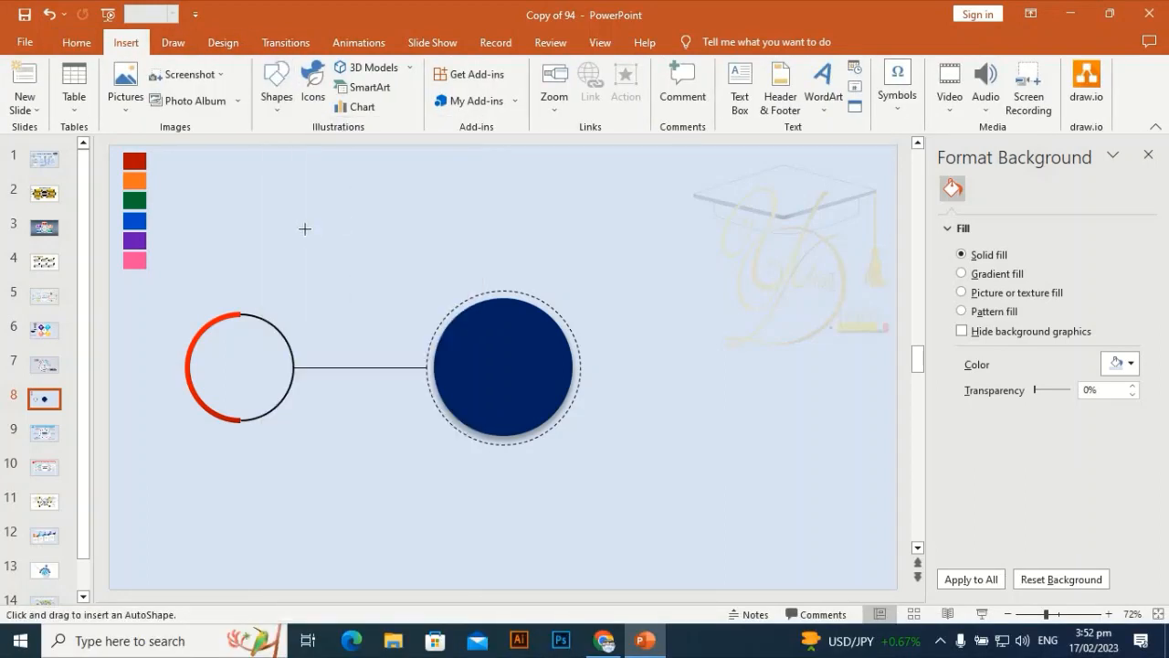
drag(305, 228, 316, 239)
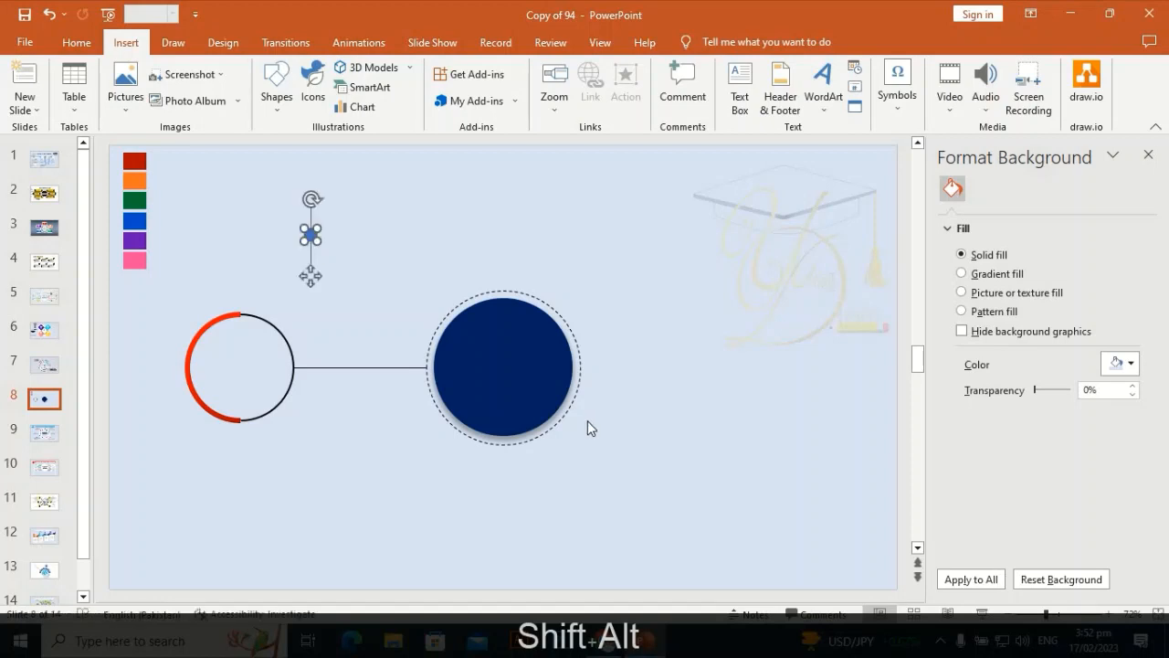
Copy the formatting of the large dark blue circle onto the small circle.
click(519, 371)
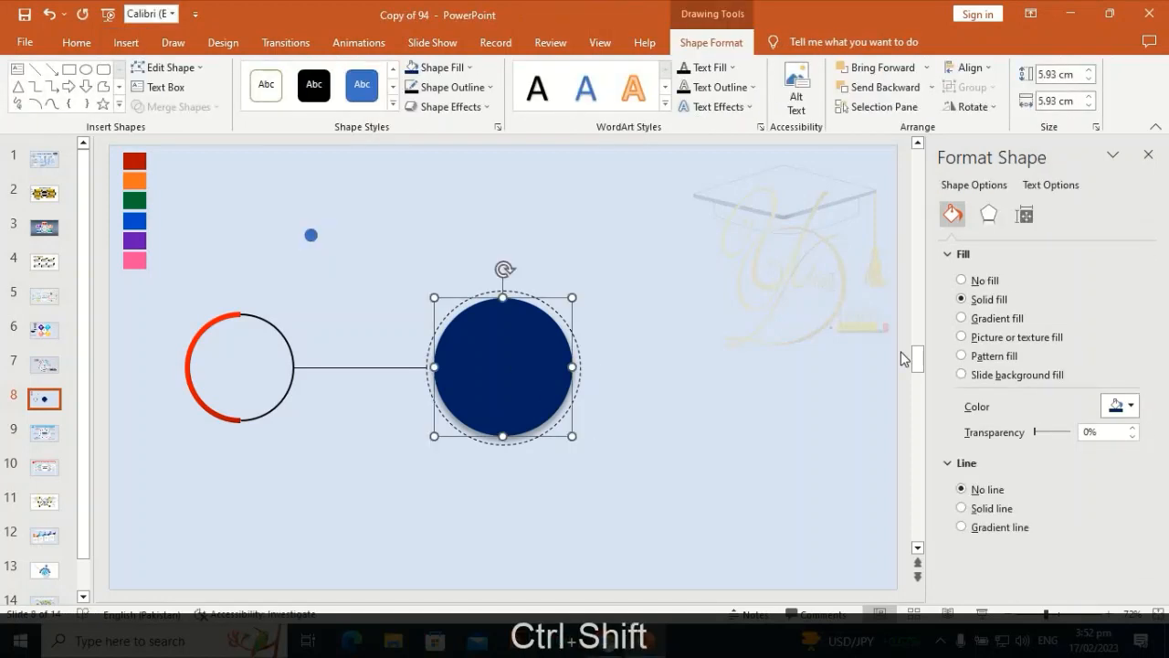
key(ctrl+shift+c)
click(314, 236)
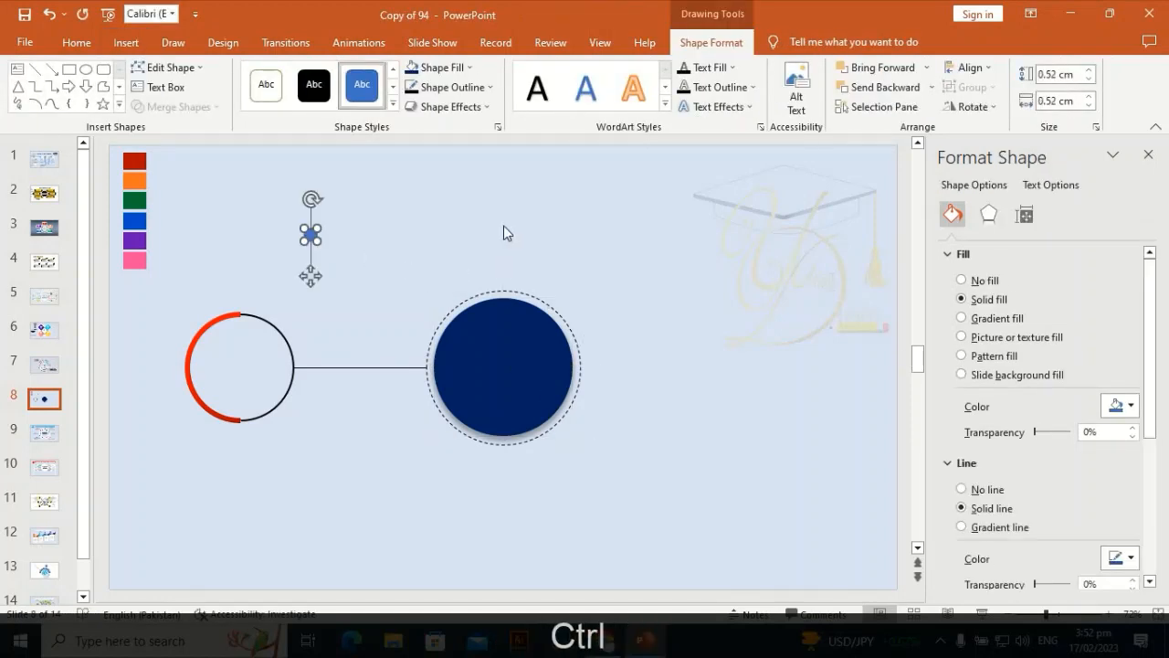
key(ctrl+shift+v)
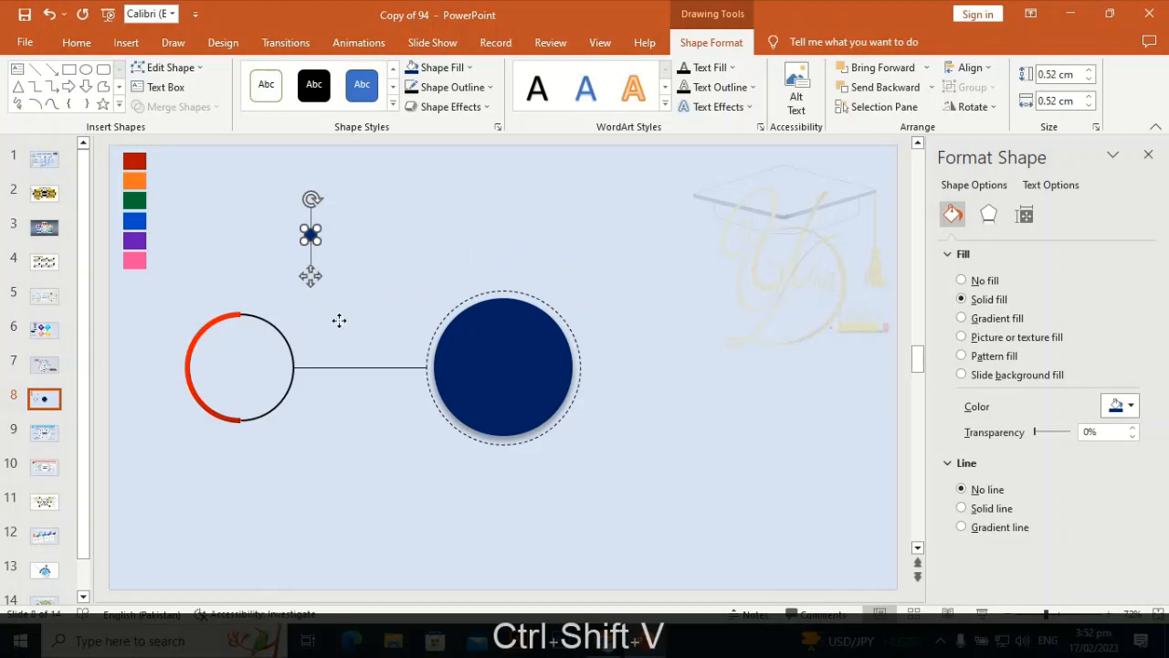
Place the small dark blue circle where the connector line meets the ring, aligned with the line.
drag(339, 320, 337, 330)
drag(301, 390, 298, 406)
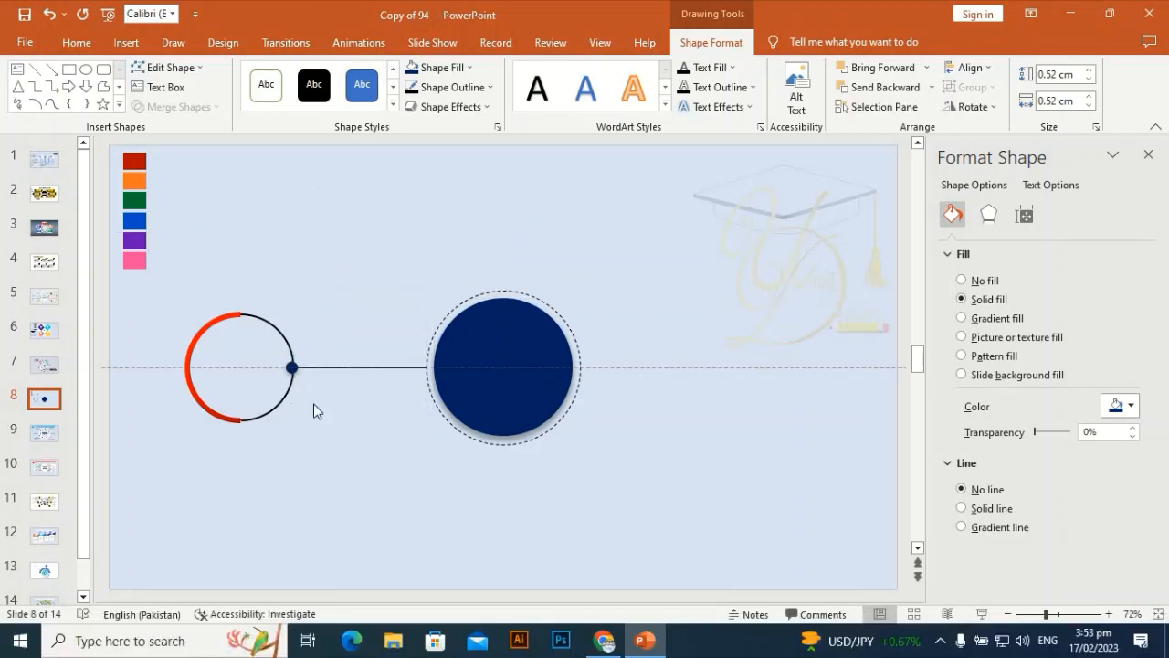
click(366, 460)
Duplicate the side ring together with its red gradient arc, small dot and connector line.
shift+click(368, 367)
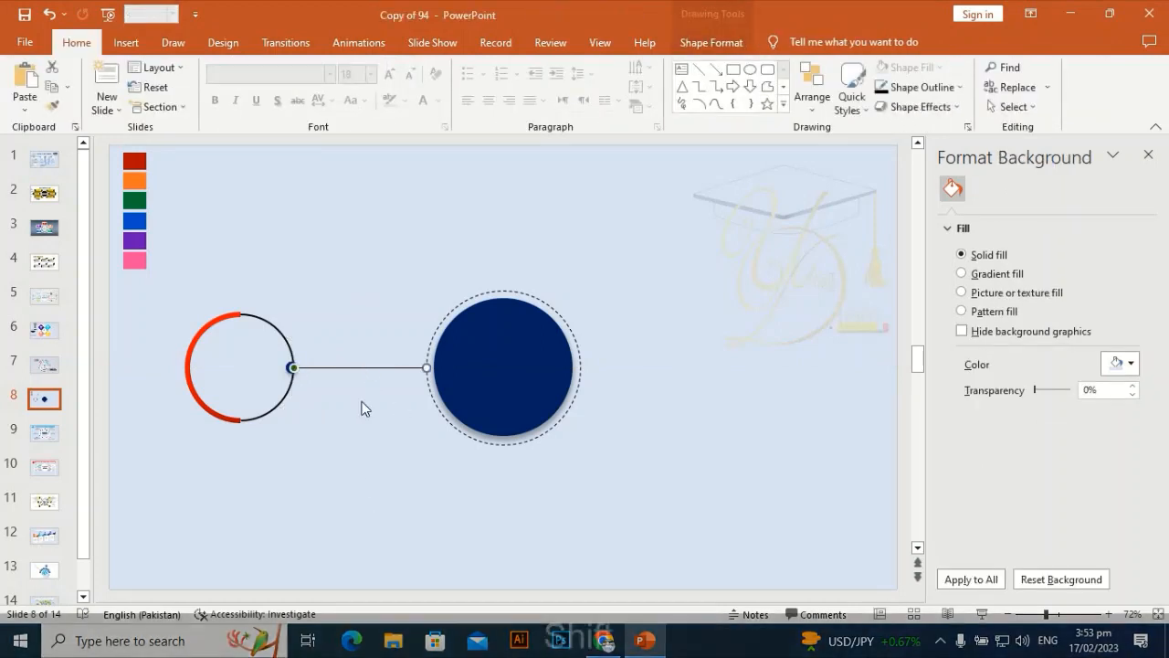
shift+click(187, 360)
click(200, 322)
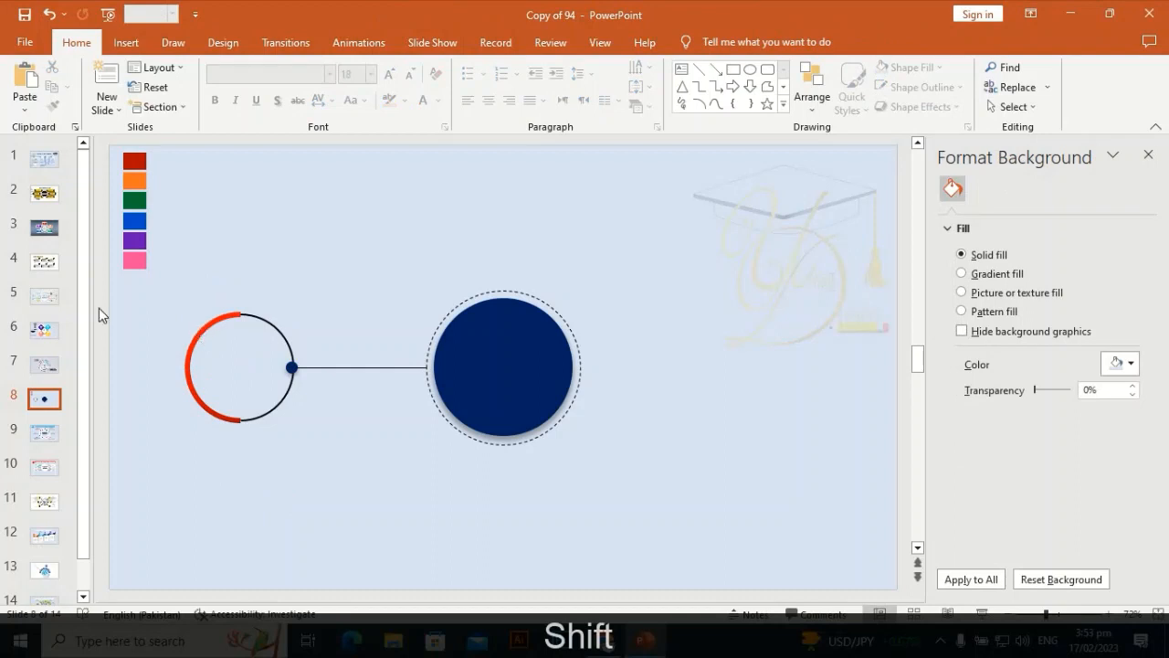
drag(156, 279, 424, 476)
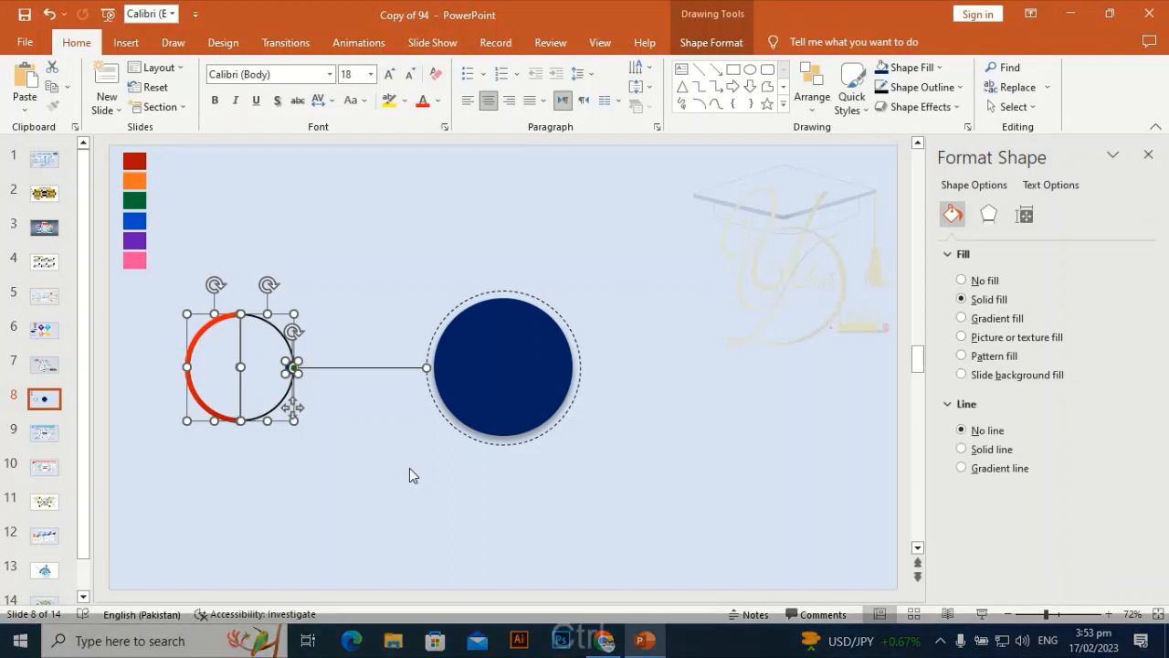
key(ctrl+d)
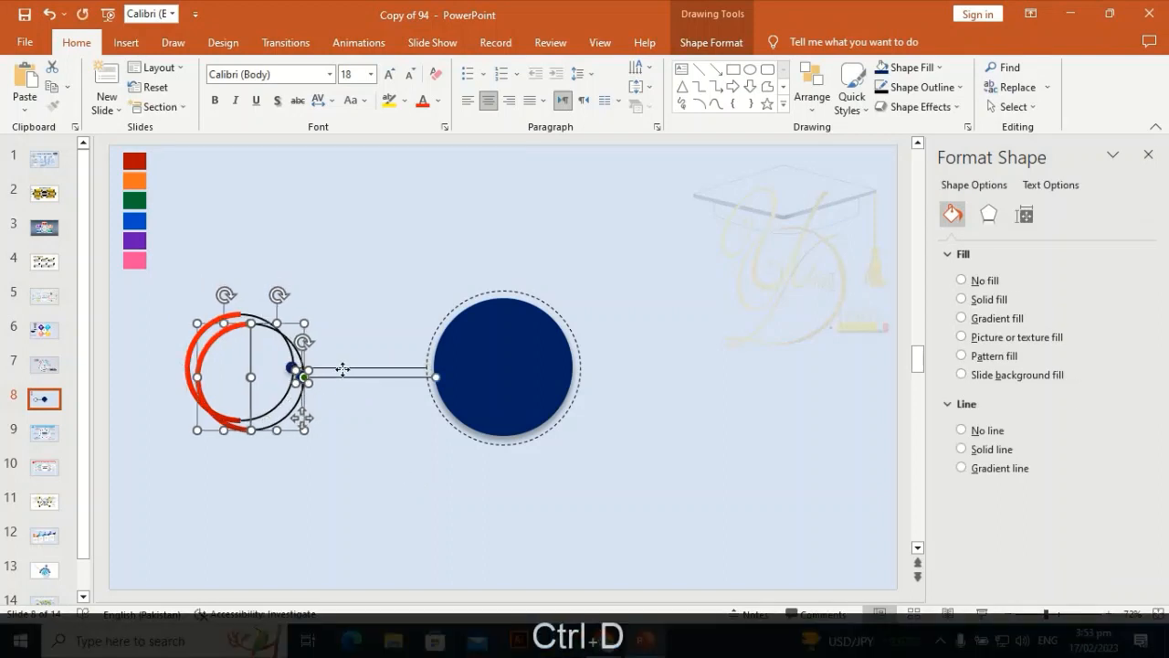